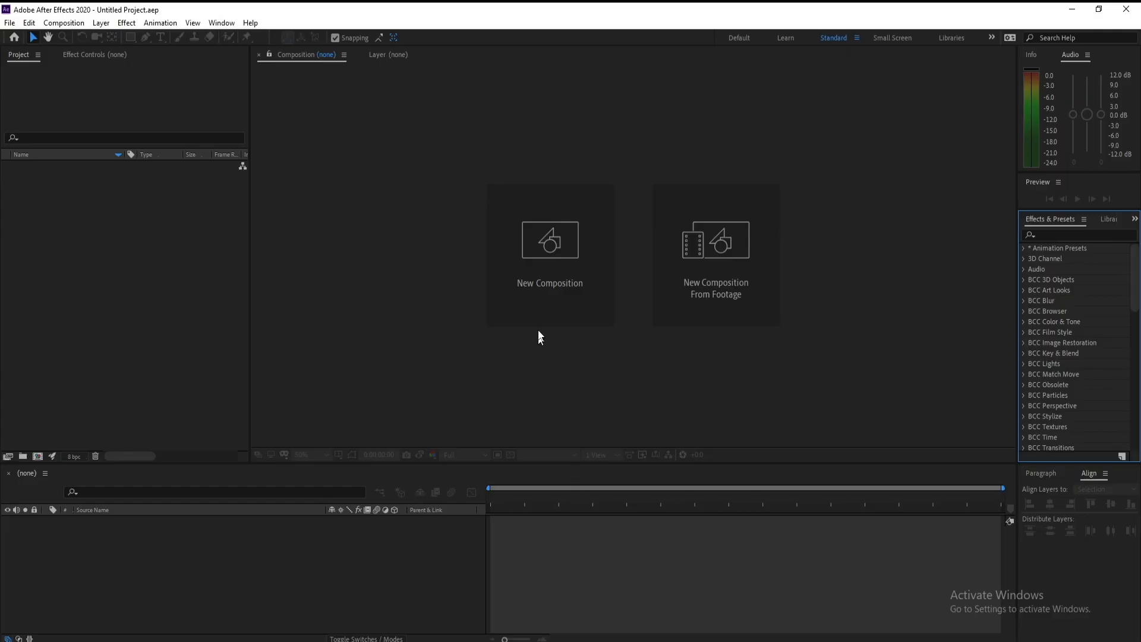
Step: Create a new 1920×1080 composition at 60 fps with a 10-second duration
{"action": "left_click", "coordinate": [538, 321]}
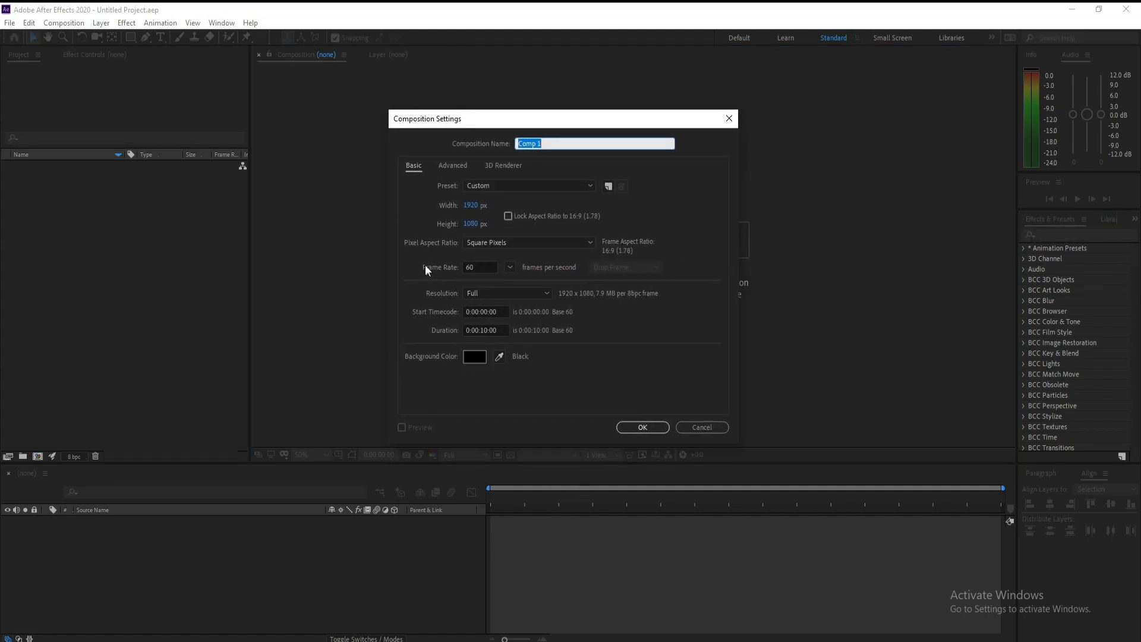
{"action": "left_click_drag", "start_coordinate": [480, 267], "coordinate": [408, 266]}
{"action": "left_click", "coordinate": [540, 376]}
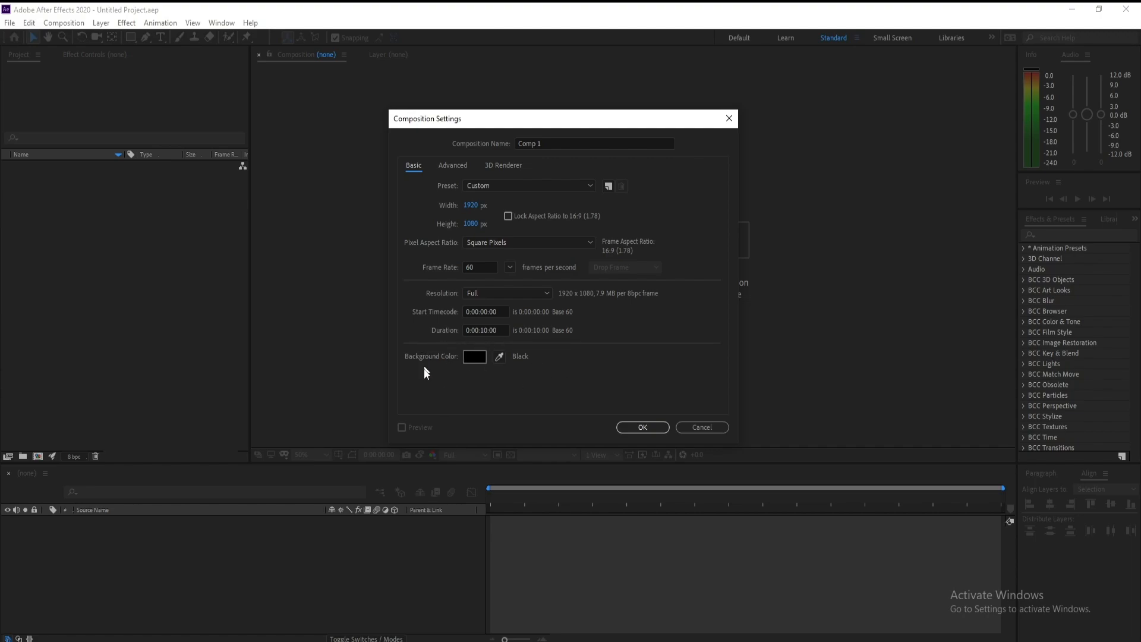
{"action": "left_click", "coordinate": [661, 428]}
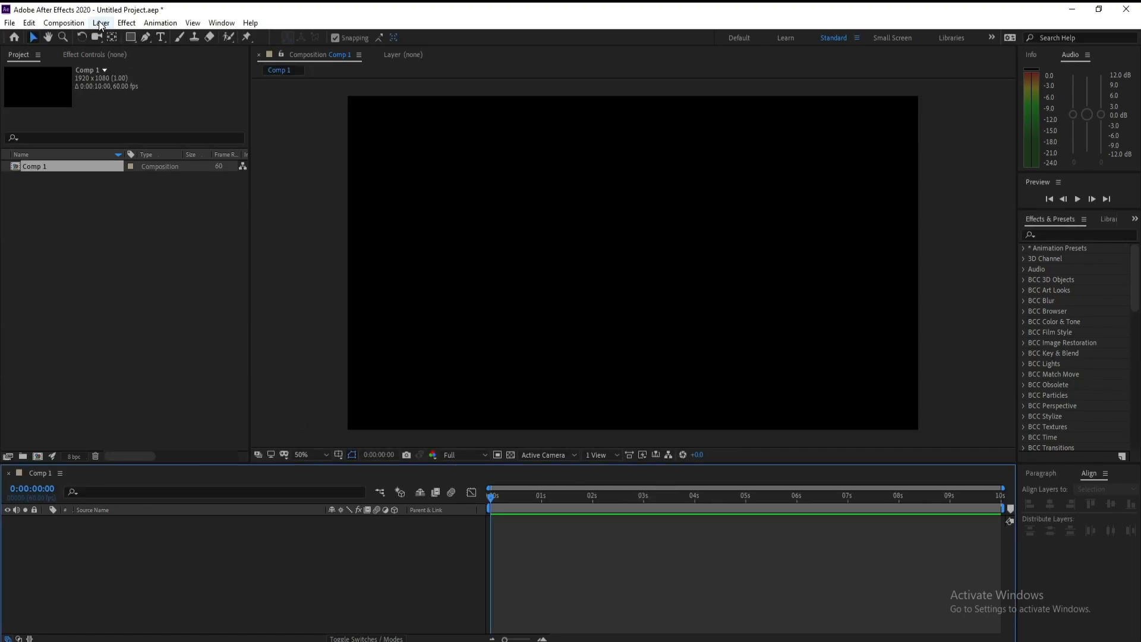
Step: Add a new full-size black solid layer named Fractal Noise
{"action": "left_click", "coordinate": [101, 22]}
{"action": "mouse_move", "coordinate": [125, 37]}
{"action": "left_click", "coordinate": [297, 51]}
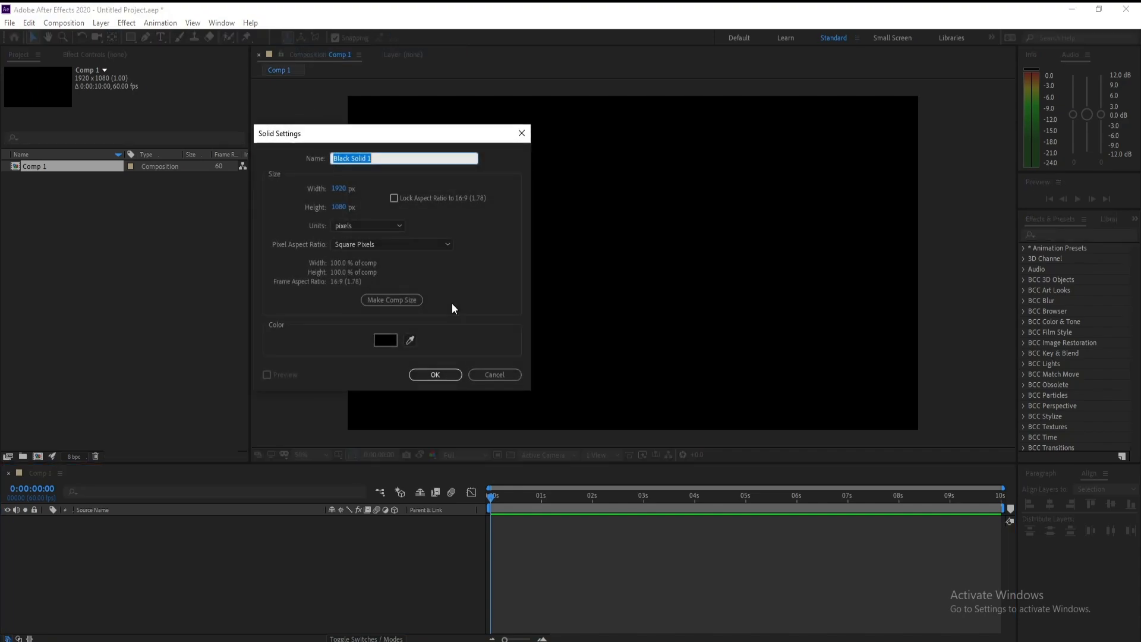
{"action": "type", "text": "Fractal Noise"}
{"action": "key", "text": "Return"}
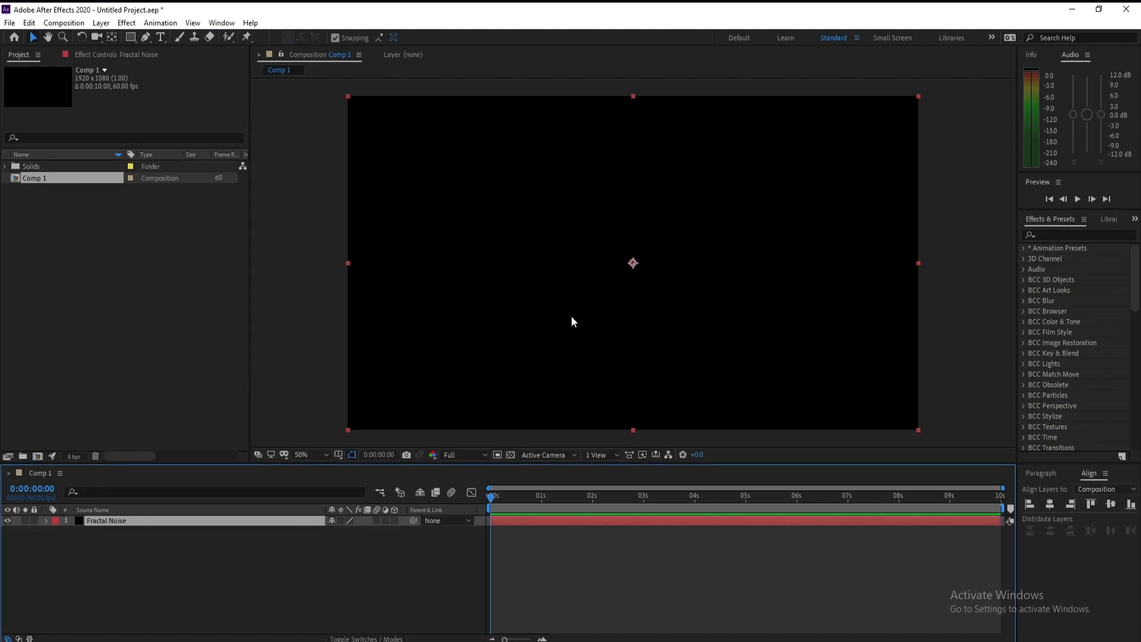
Step: Search the effects for fractal and apply the Fractal Noise effect to the solid
{"action": "left_click", "coordinate": [1089, 233]}
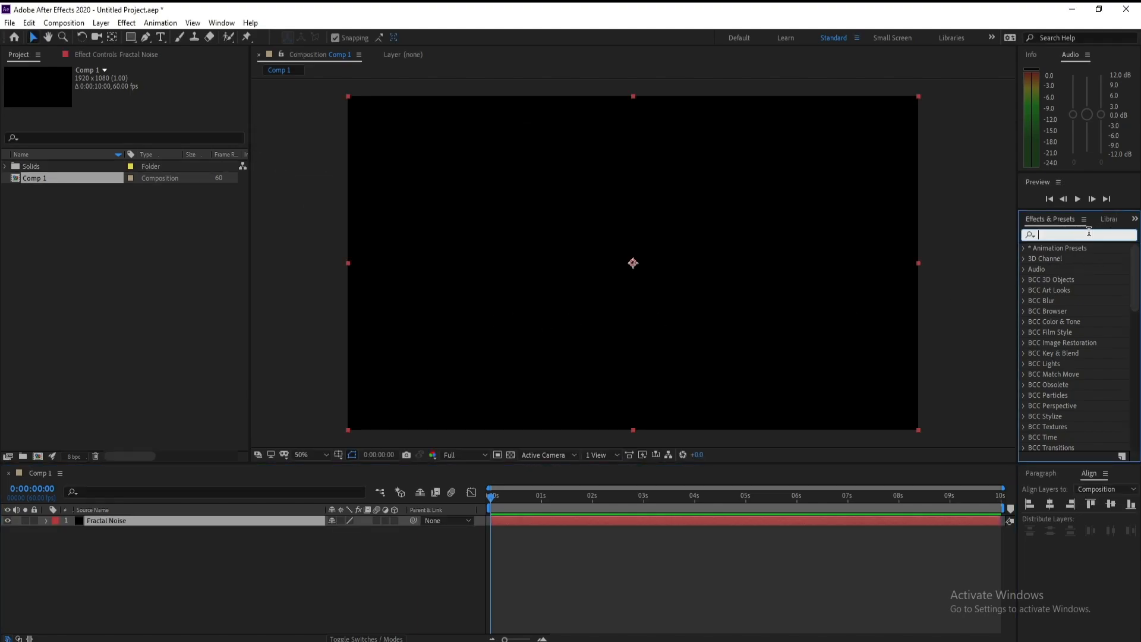
{"action": "type", "text": "fra"}
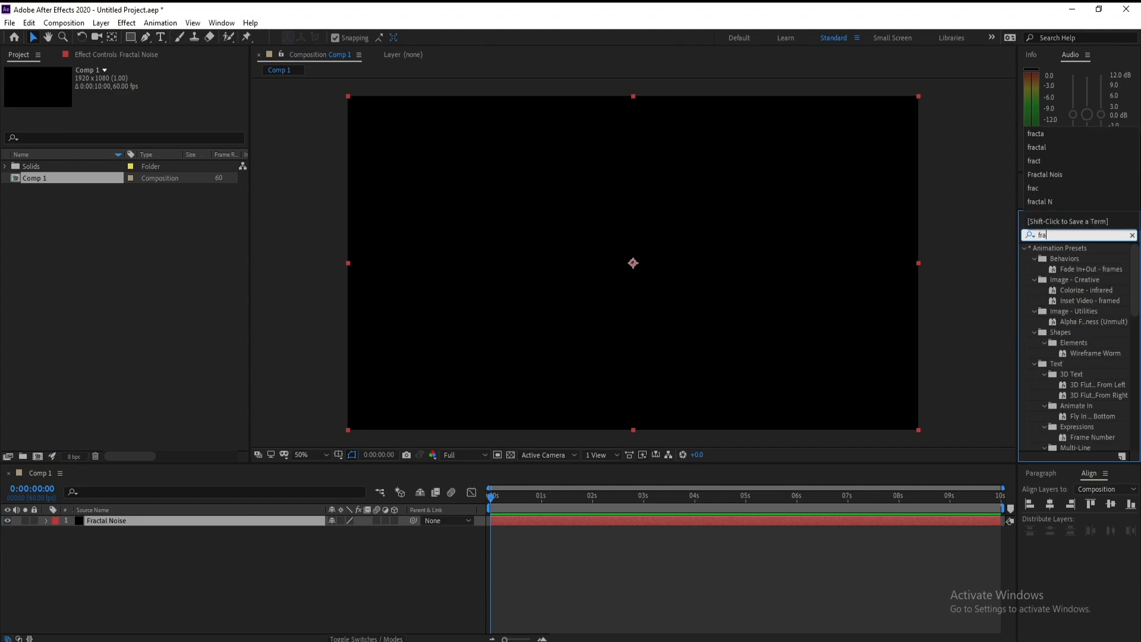
{"action": "type", "text": "cta"}
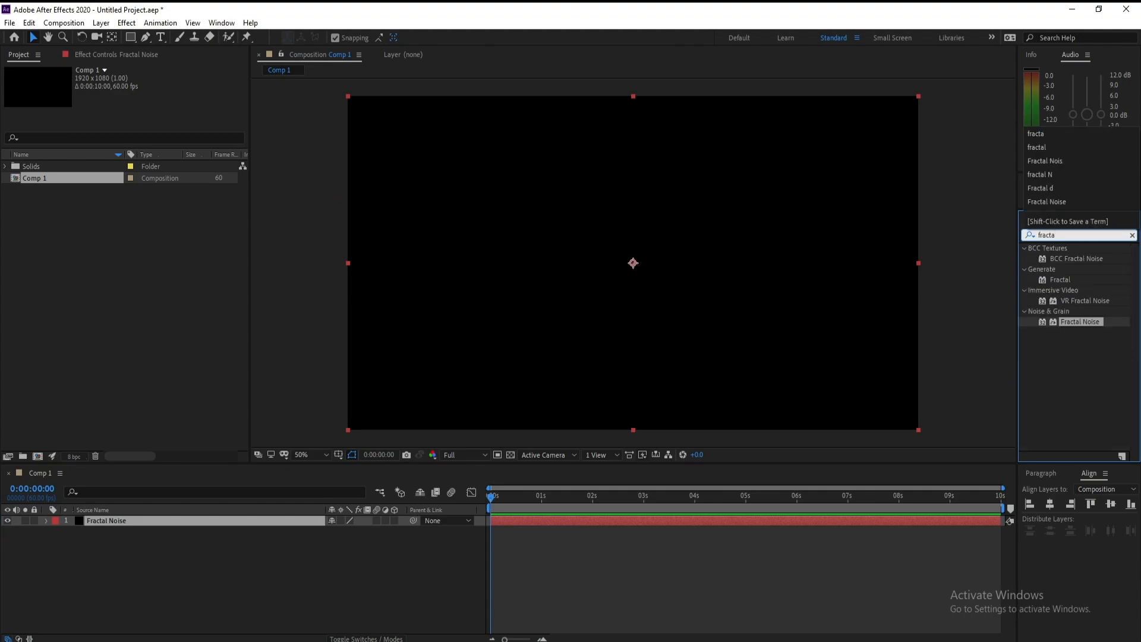
{"action": "double_click", "coordinate": [1093, 322]}
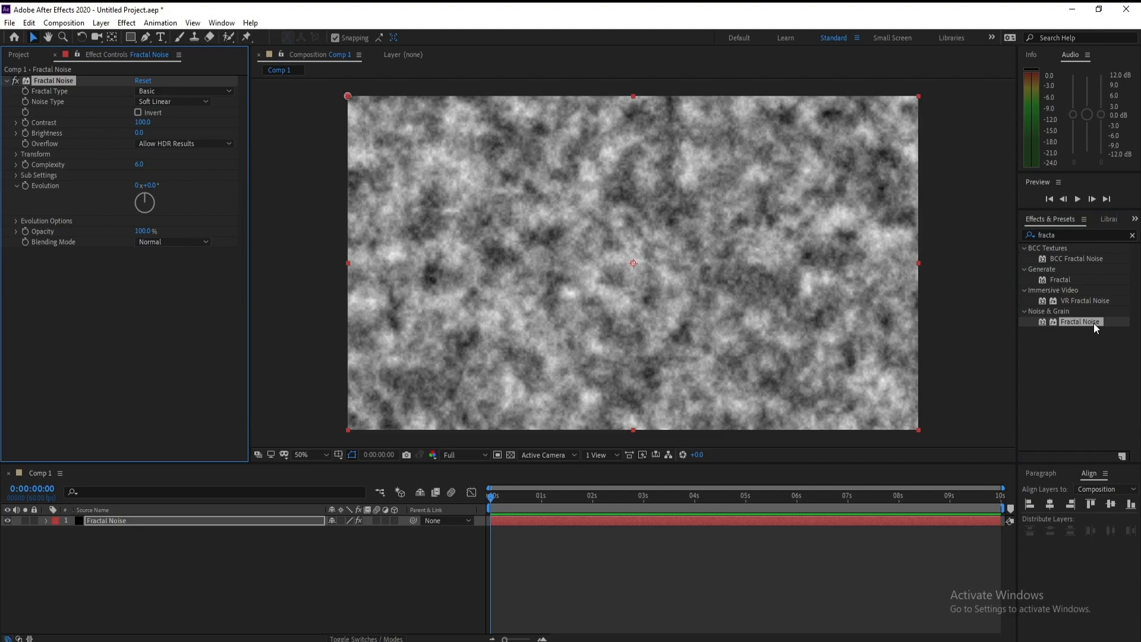
{"action": "left_click", "coordinate": [1083, 323]}
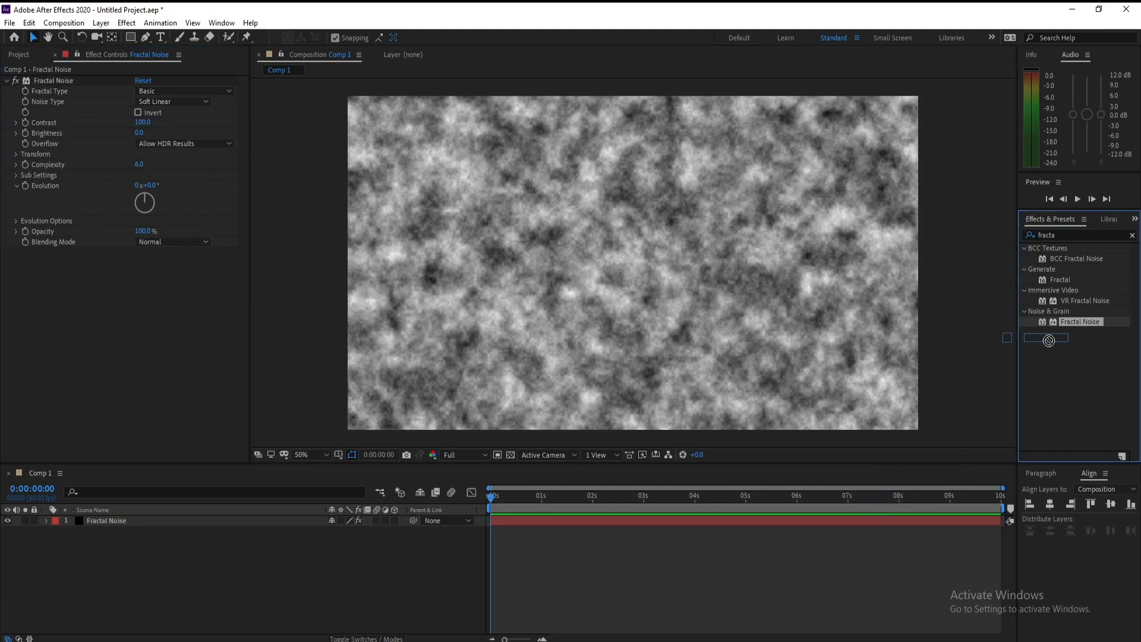
Step: At the start of the timeline, set the Fractal Noise Contrast to 300
{"action": "left_click", "coordinate": [490, 498]}
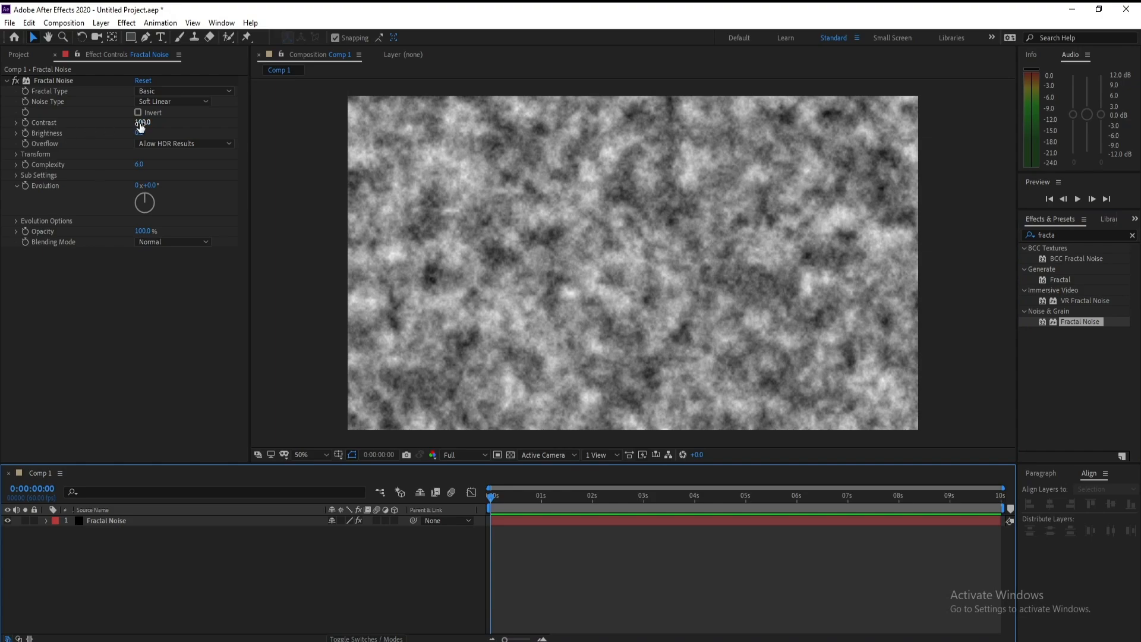
{"action": "left_click", "coordinate": [140, 122]}
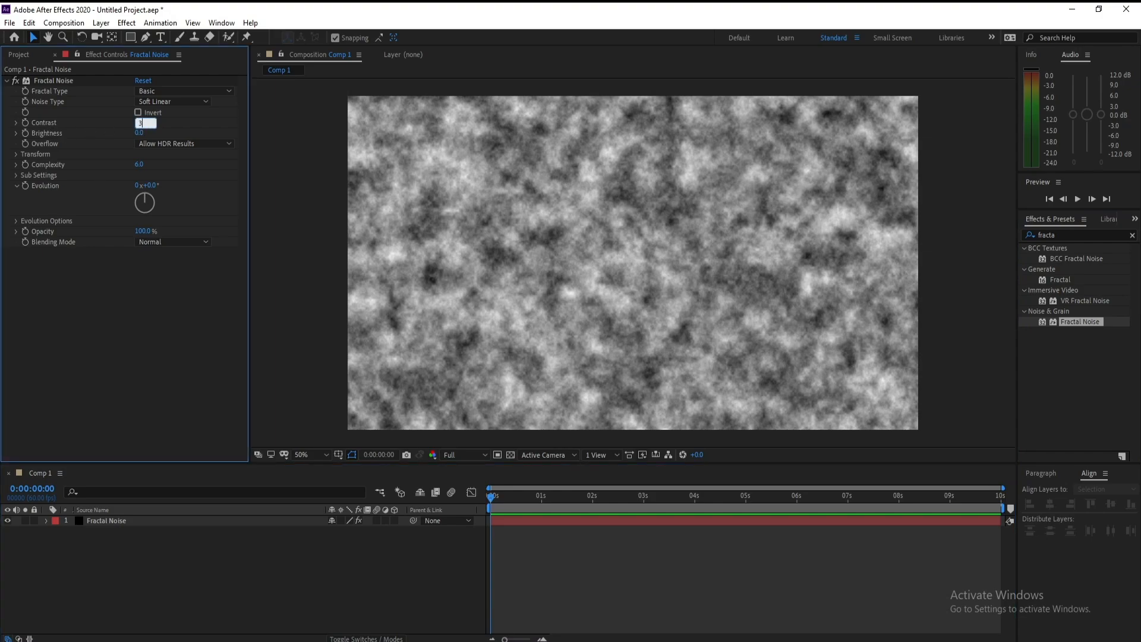
{"action": "key", "text": "Return"}
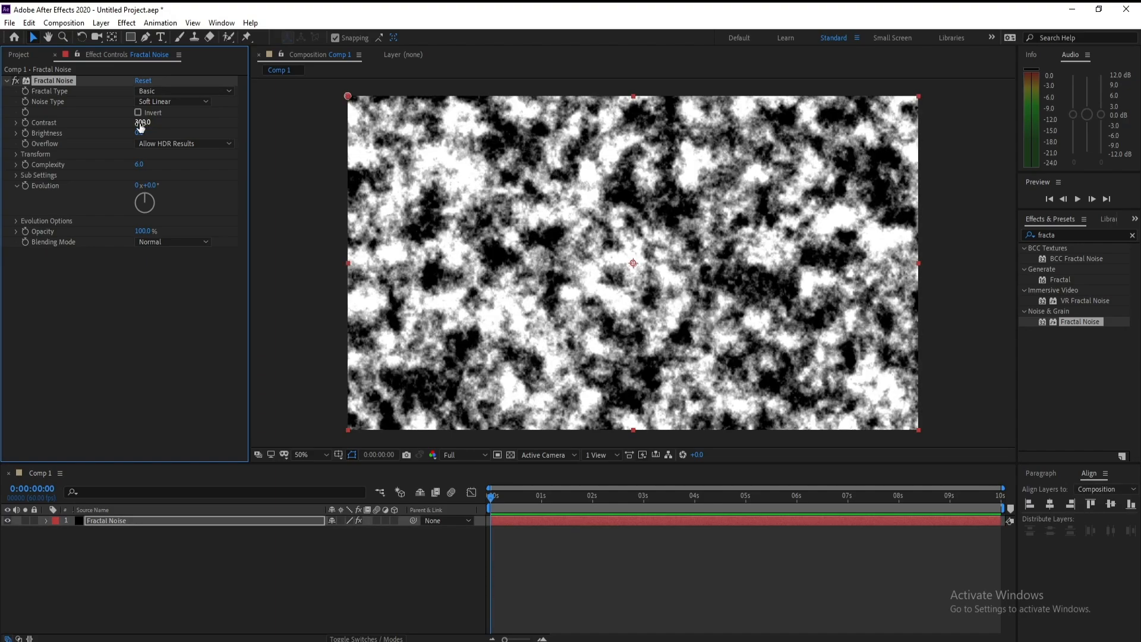
Step: Keyframe the Fractal Noise Brightness at 181 at the first frame
{"action": "left_click", "coordinate": [493, 503]}
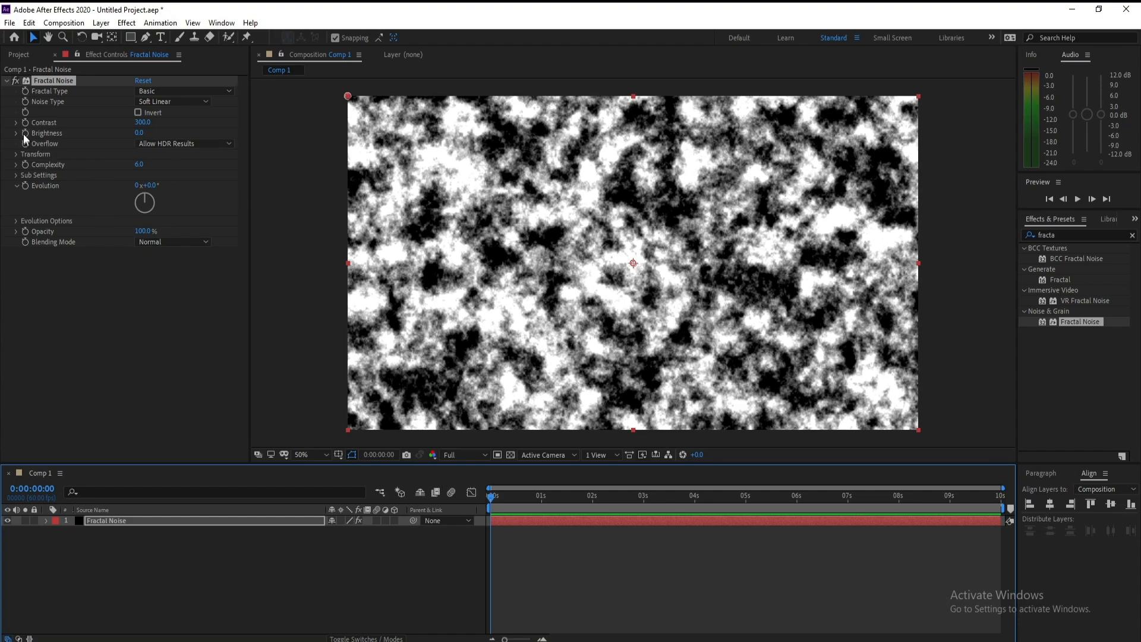
{"action": "left_click_drag", "start_coordinate": [139, 132], "coordinate": [266, 150]}
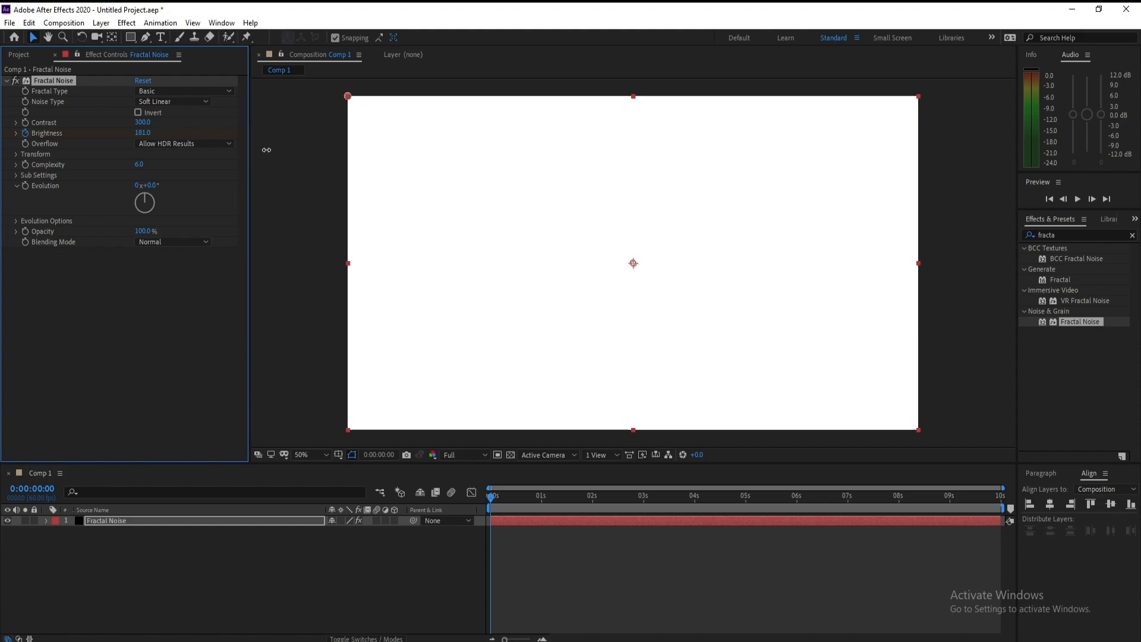
Step: At 5 seconds, set the Brightness to -175 to create a second keyframe
{"action": "left_click", "coordinate": [746, 495]}
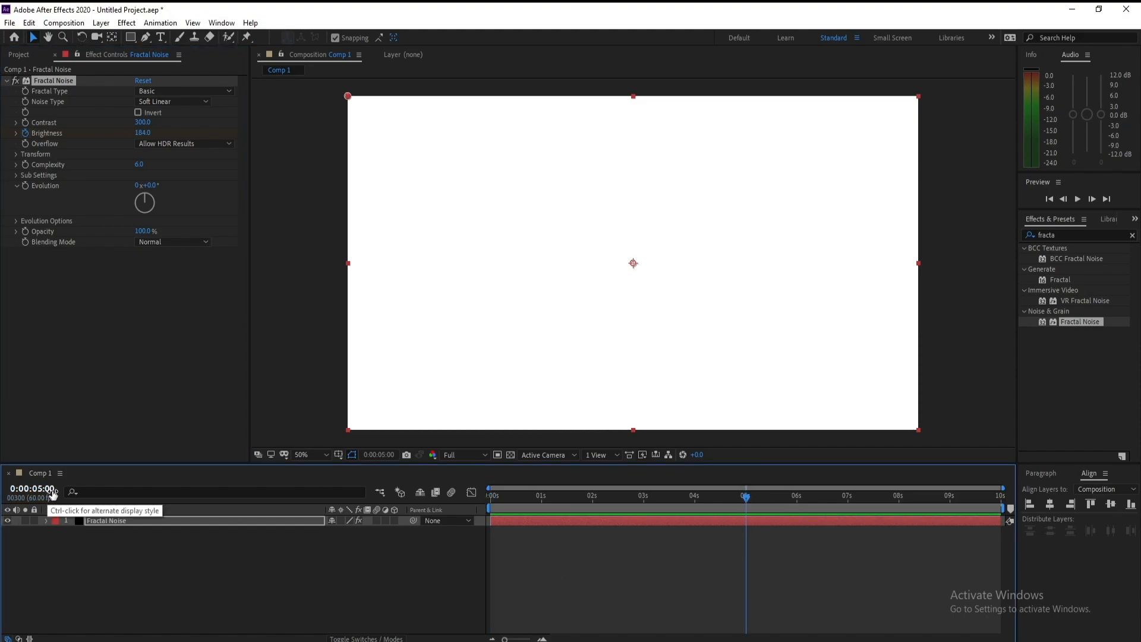
{"action": "left_click_drag", "start_coordinate": [144, 135], "coordinate": [99, 140]}
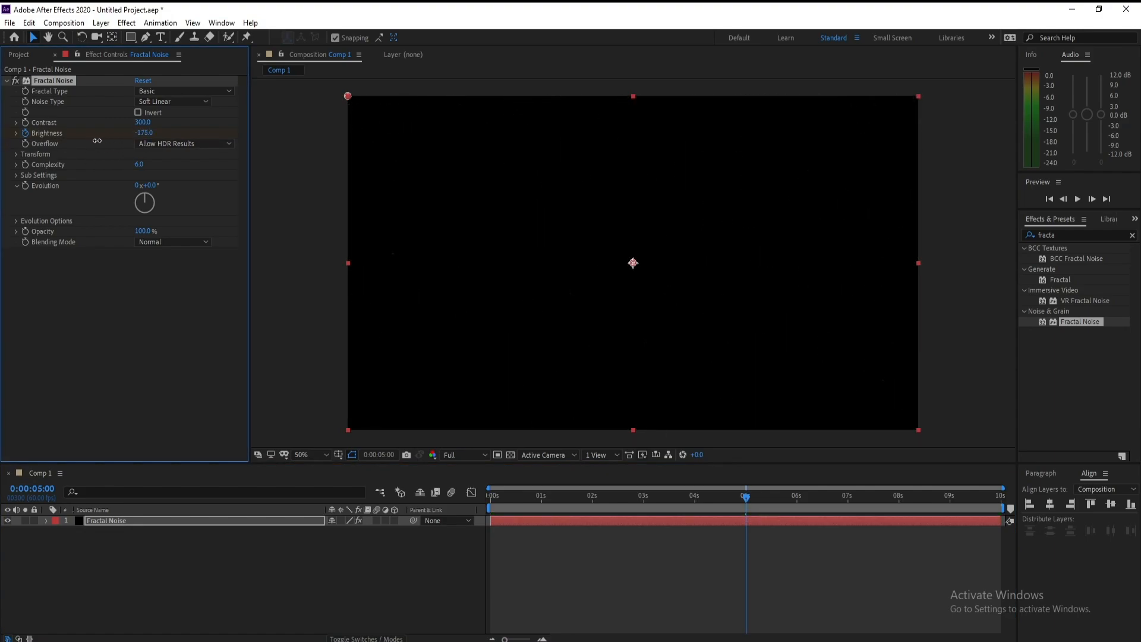
Step: Select the Fractal Noise layer and apply the Curves color correction effect
{"action": "left_click_drag", "start_coordinate": [743, 506], "coordinate": [601, 503]}
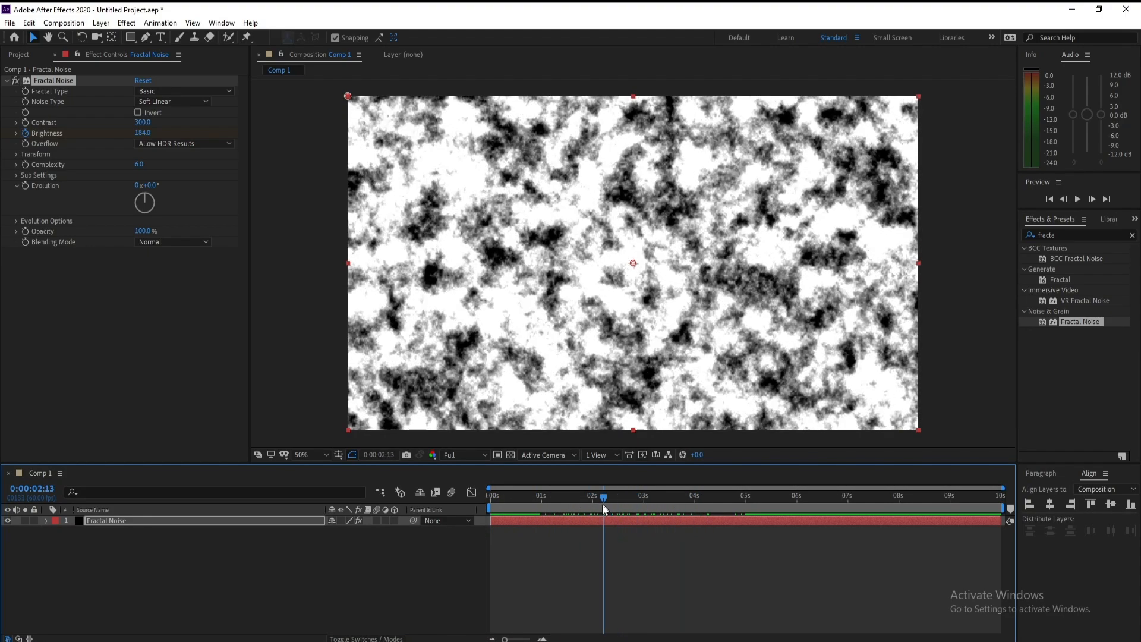
{"action": "left_click", "coordinate": [144, 522]}
{"action": "left_click", "coordinate": [126, 23]}
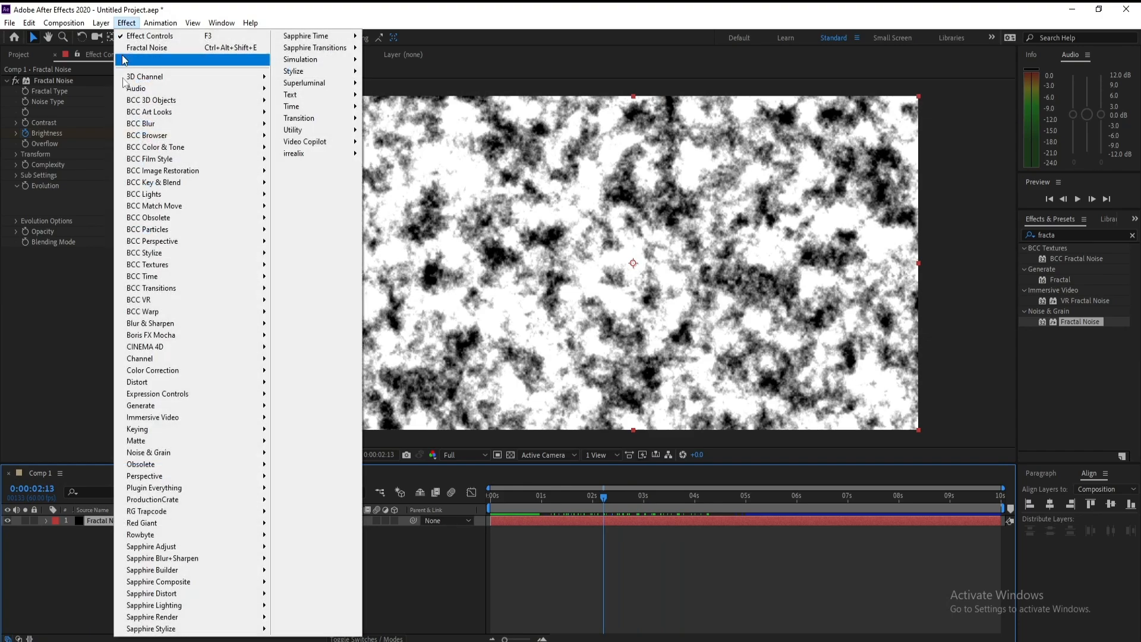
{"action": "mouse_move", "coordinate": [190, 370]}
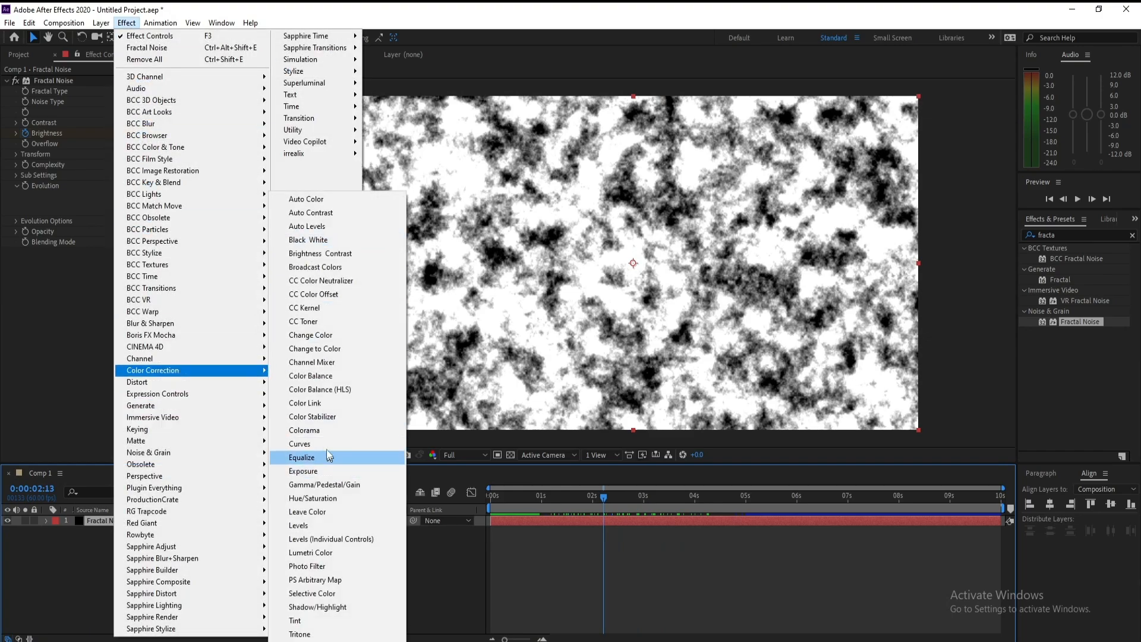
{"action": "left_click", "coordinate": [309, 443]}
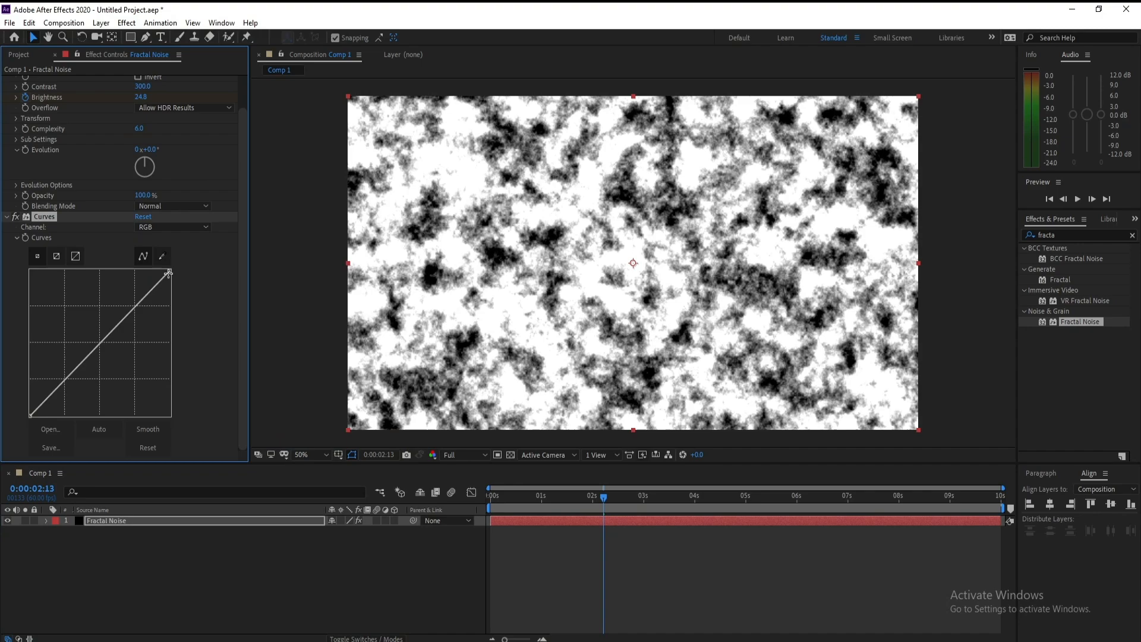
Step: Move the Curves white point and black point toward the middle to make a hard black-and-white mask
{"action": "left_click_drag", "start_coordinate": [168, 273], "coordinate": [98, 268]}
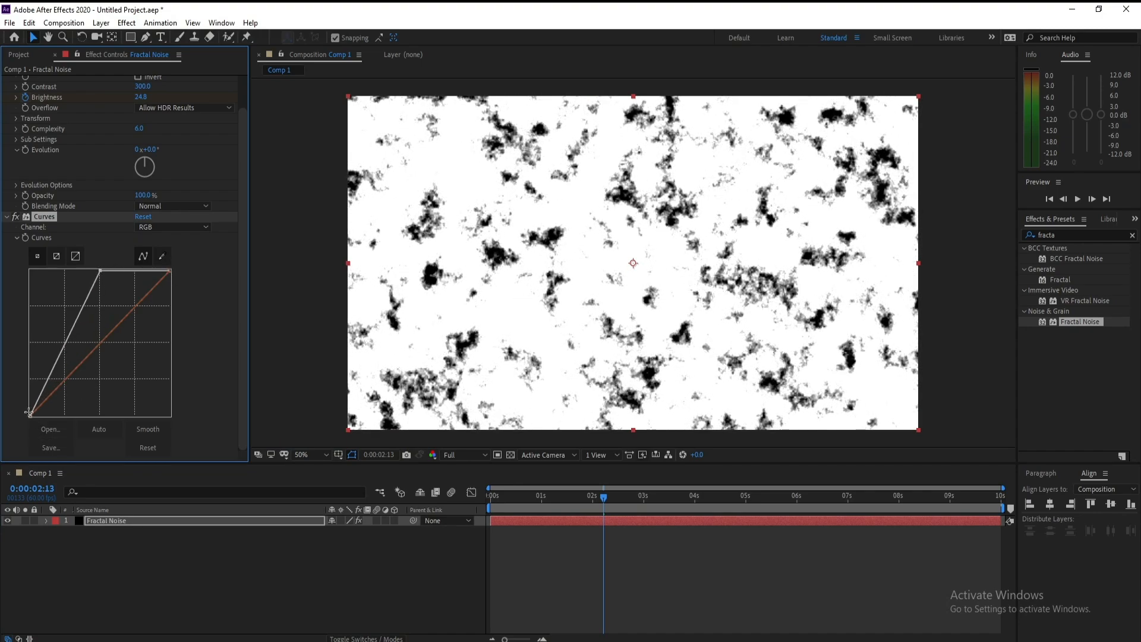
{"action": "left_click_drag", "start_coordinate": [30, 415], "coordinate": [98, 416]}
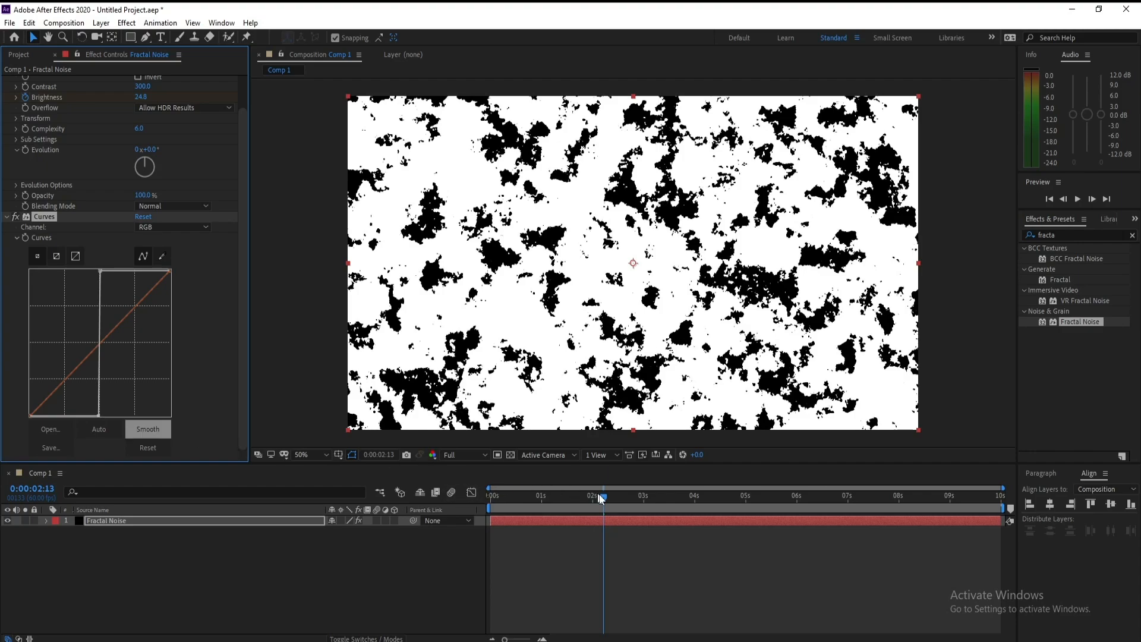
{"action": "mouse_move", "coordinate": [600, 498]}
{"action": "left_mouse_down"}
{"action": "mouse_move", "coordinate": [544, 504]}
{"action": "mouse_move", "coordinate": [591, 499]}
{"action": "left_mouse_up"}
Step: Pre-compose the Fractal Noise layer, moving all attributes into the new composition
{"action": "left_click", "coordinate": [117, 521]}
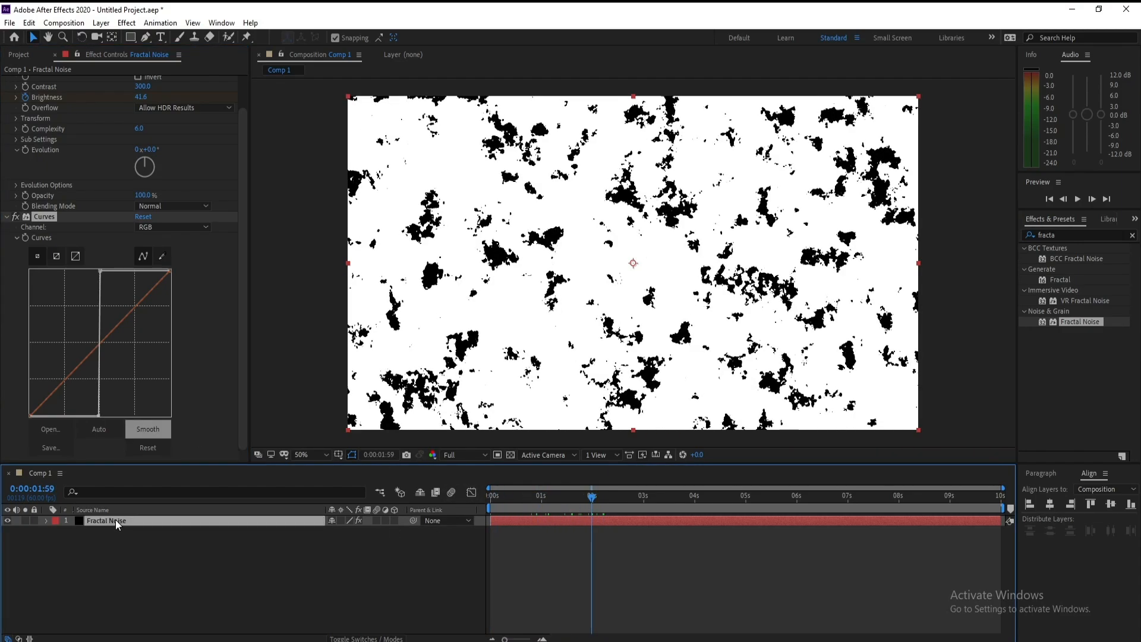
{"action": "right_click", "coordinate": [117, 523]}
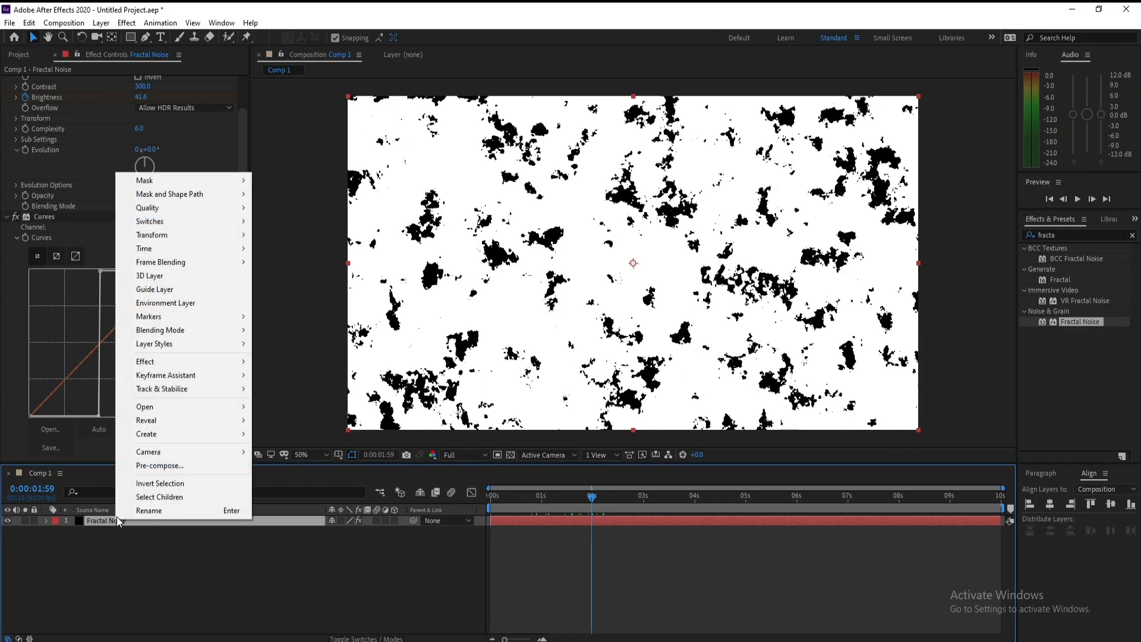
{"action": "left_click", "coordinate": [154, 467]}
{"action": "left_click_drag", "start_coordinate": [422, 183], "coordinate": [443, 200]}
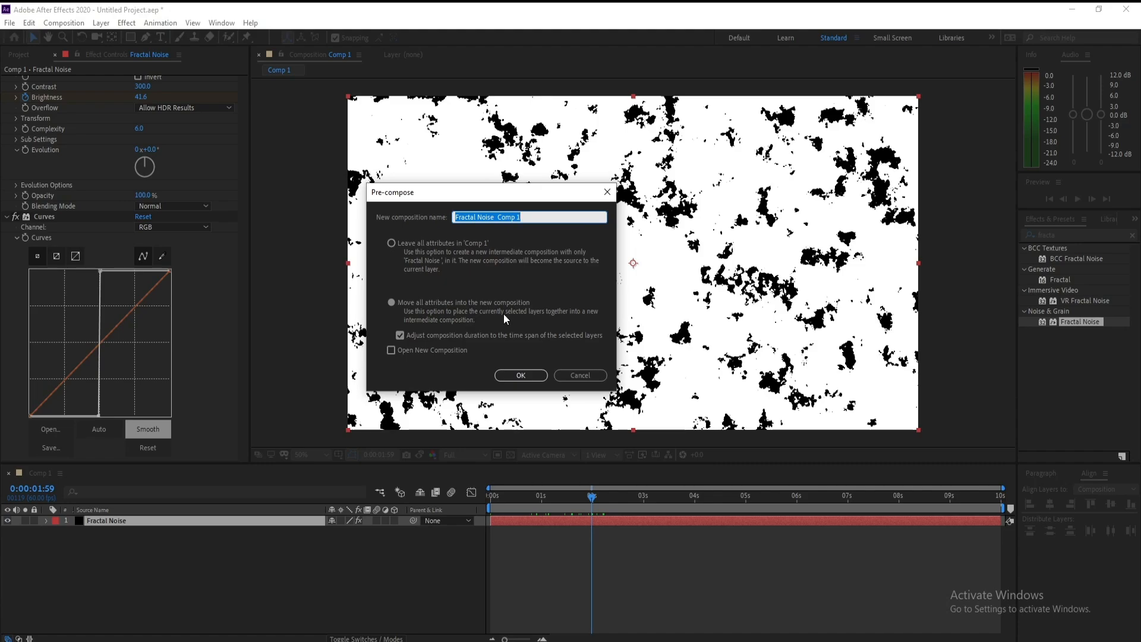
{"action": "left_click", "coordinate": [528, 216]}
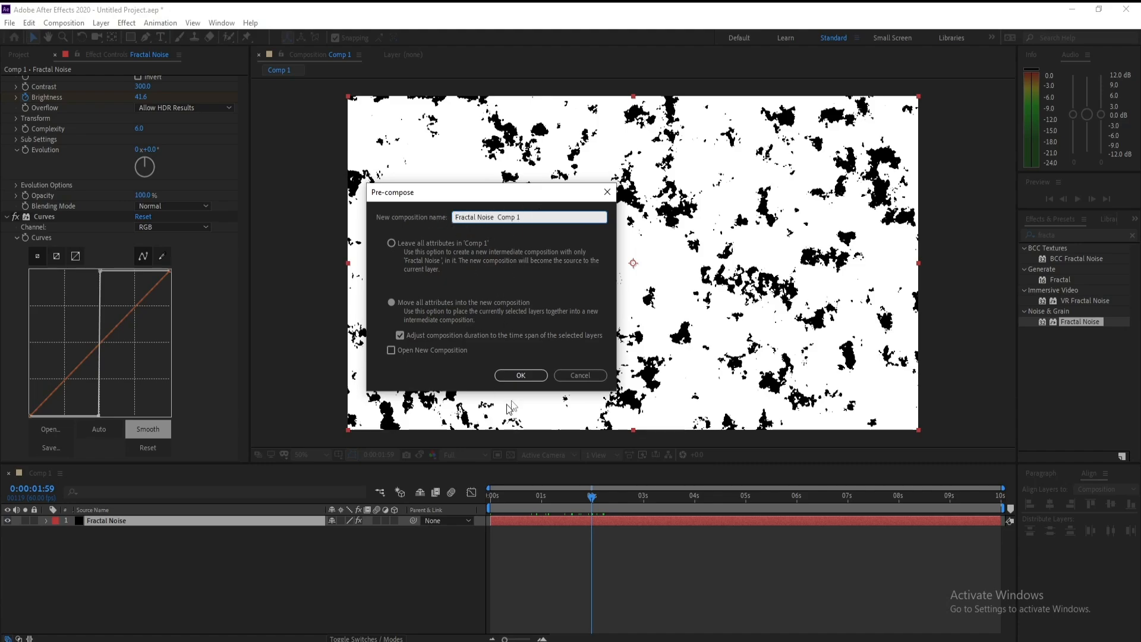
{"action": "left_click", "coordinate": [521, 375]}
Step: Create a new full-size white solid layer named L W
{"action": "left_click", "coordinate": [119, 509]}
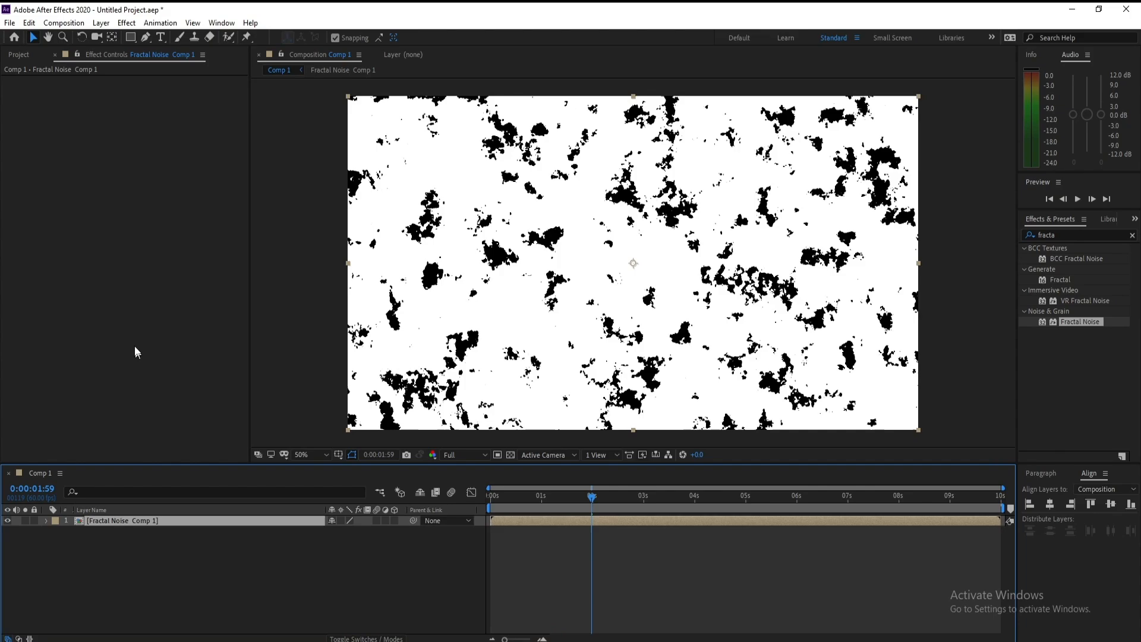
{"action": "left_click", "coordinate": [101, 23]}
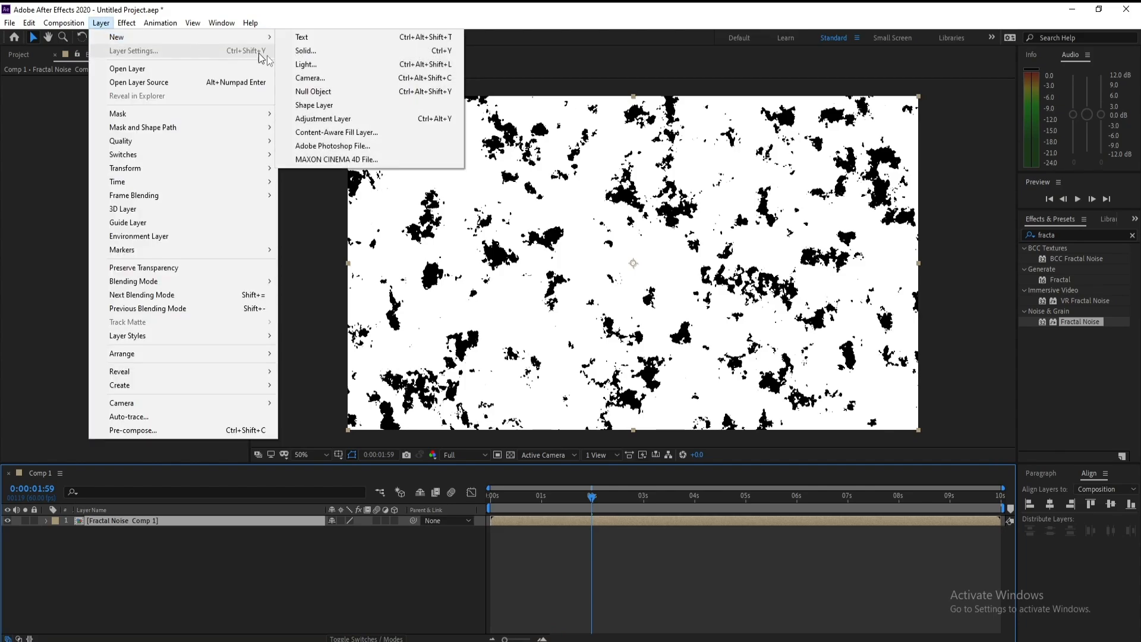
{"action": "left_click", "coordinate": [306, 50]}
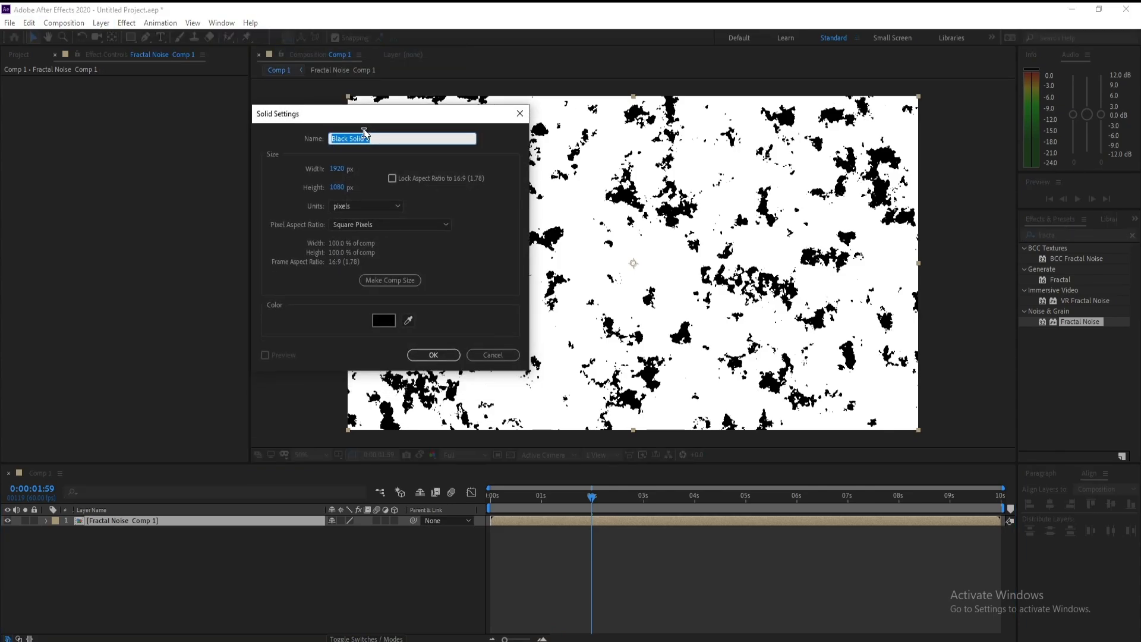
{"action": "left_click", "coordinate": [383, 320]}
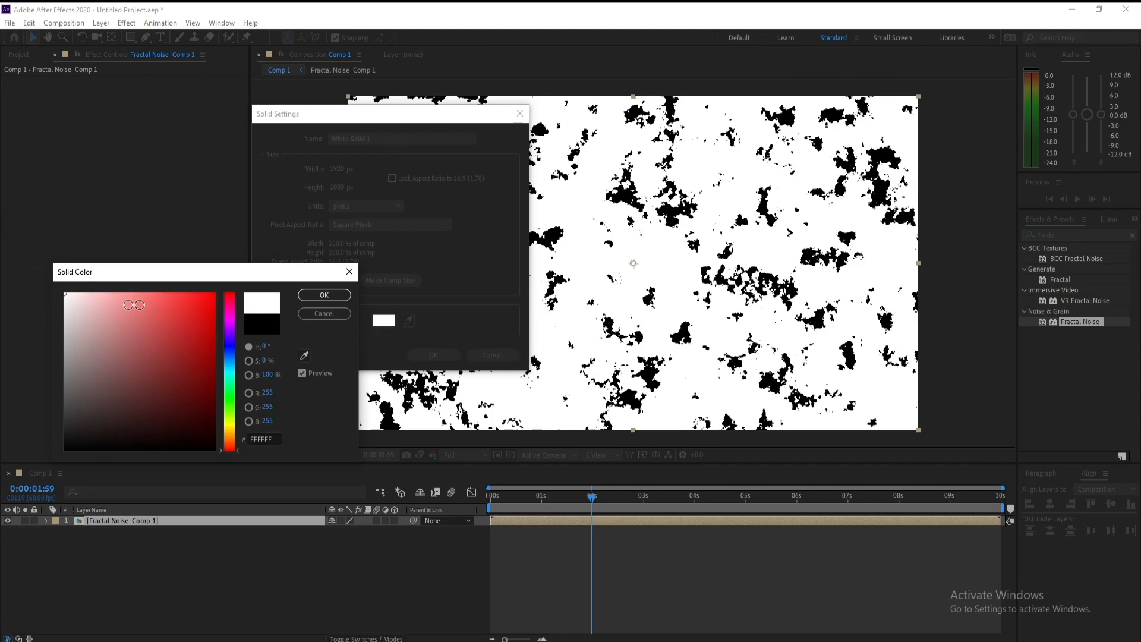
{"action": "left_click", "coordinate": [323, 294]}
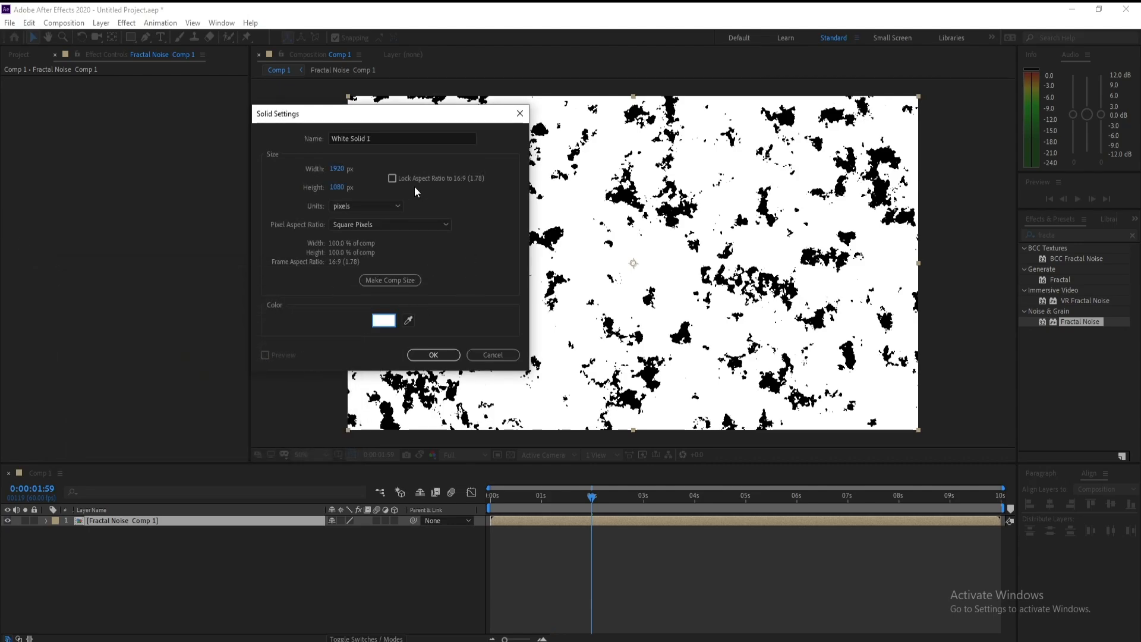
{"action": "left_click", "coordinate": [393, 138]}
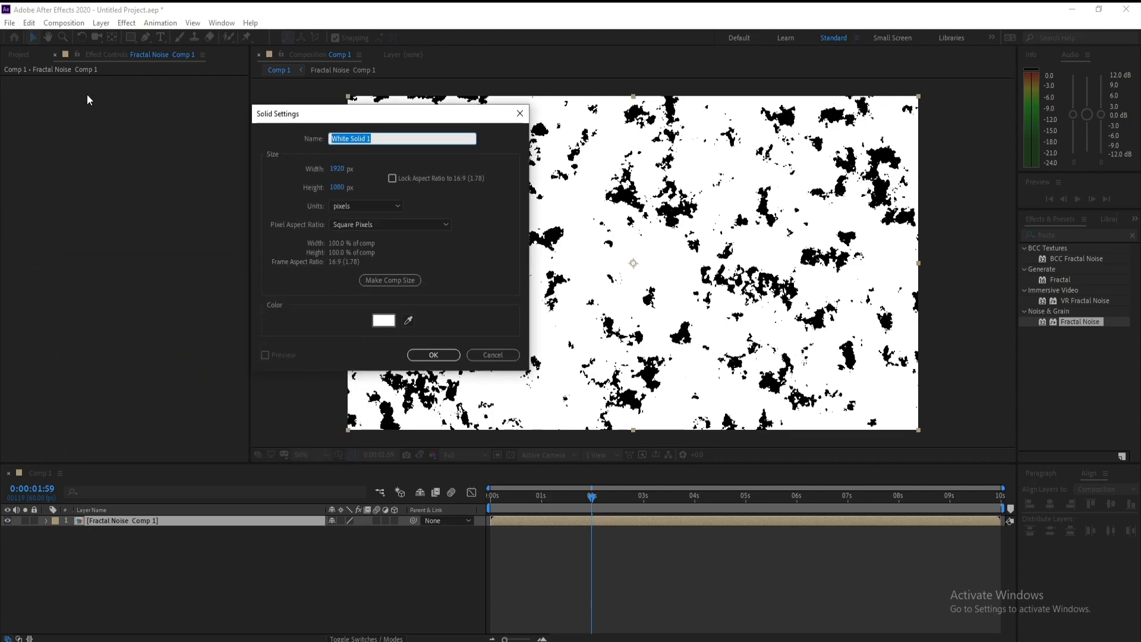
{"action": "type", "text": "L W"}
{"action": "key", "text": "Return"}
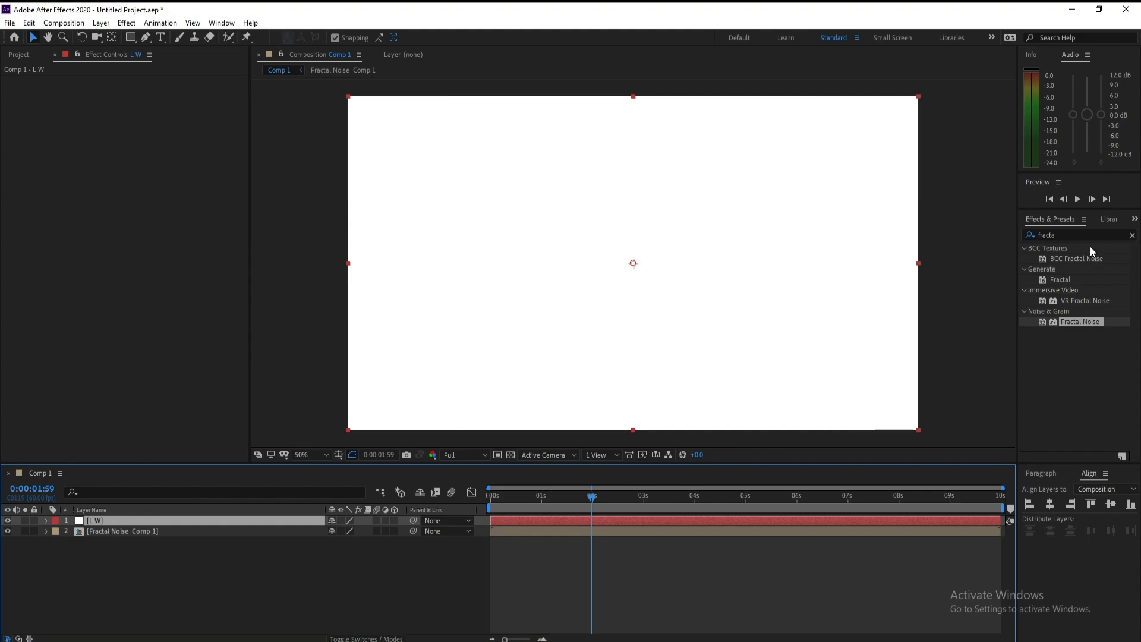
Step: Apply the Linear Wipe effect to the L W solid layer
{"action": "left_click", "coordinate": [1131, 235]}
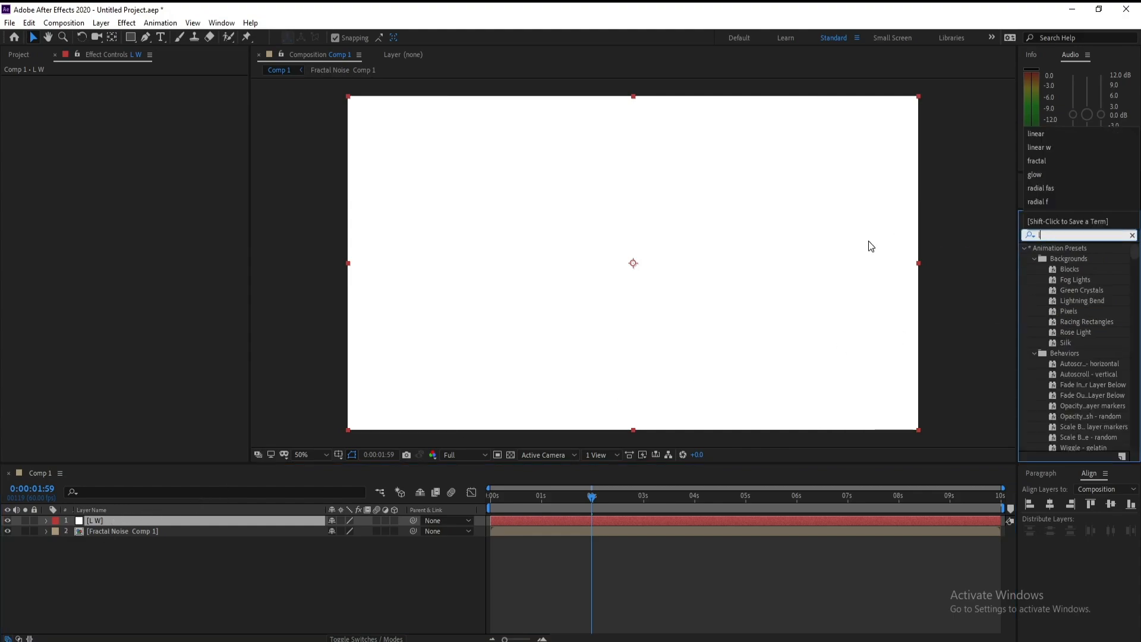
{"action": "type", "text": "li"}
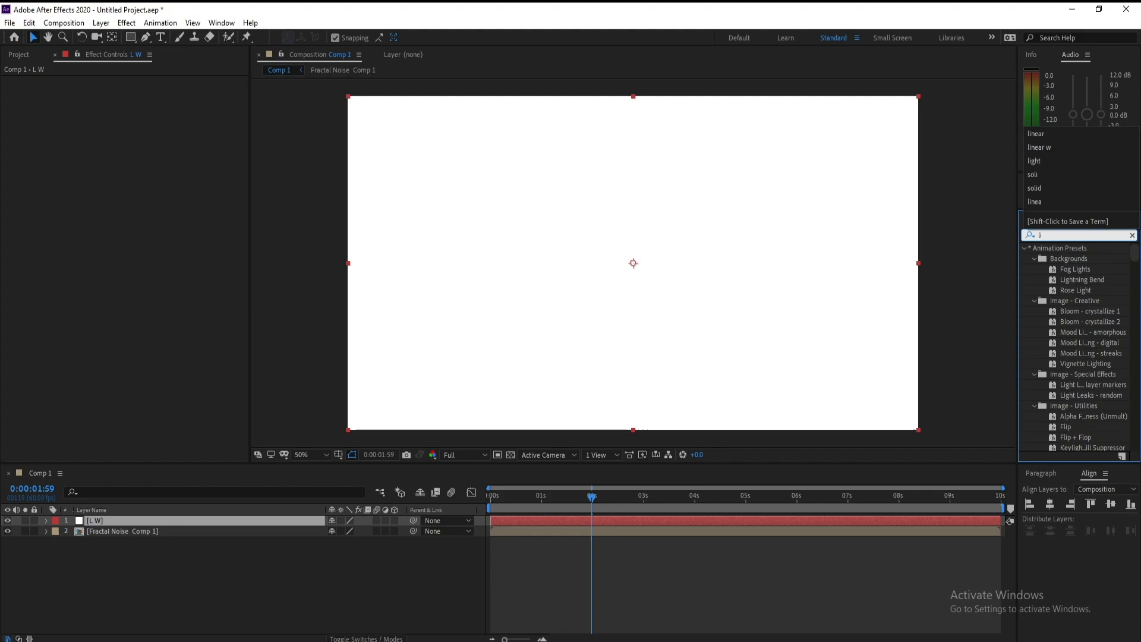
{"action": "type", "text": "near"}
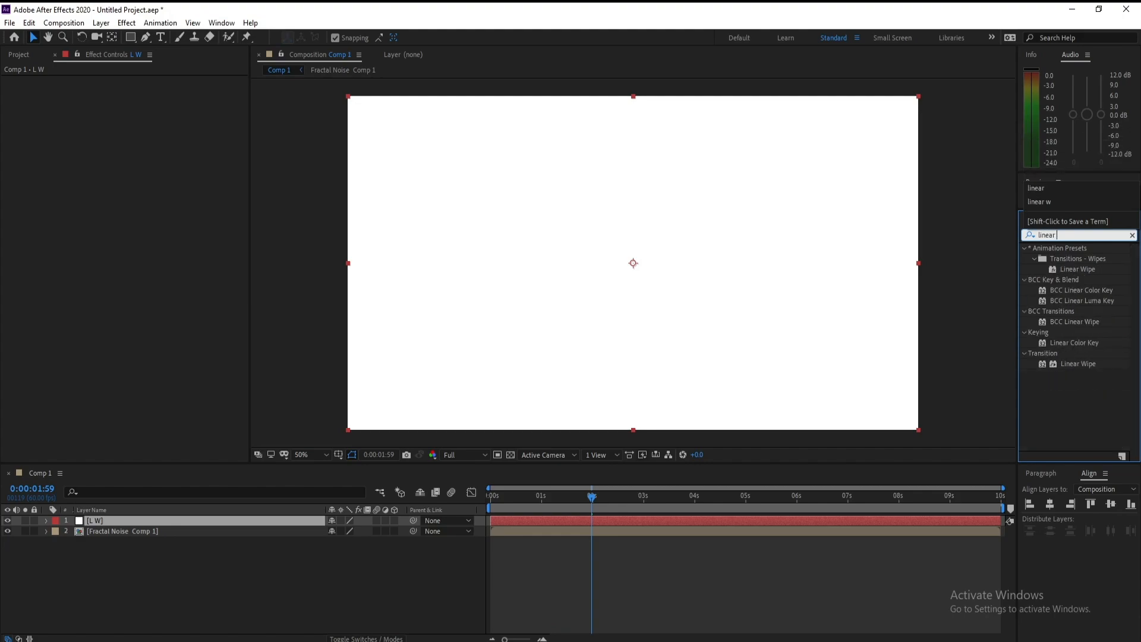
{"action": "double_click", "coordinate": [1086, 363]}
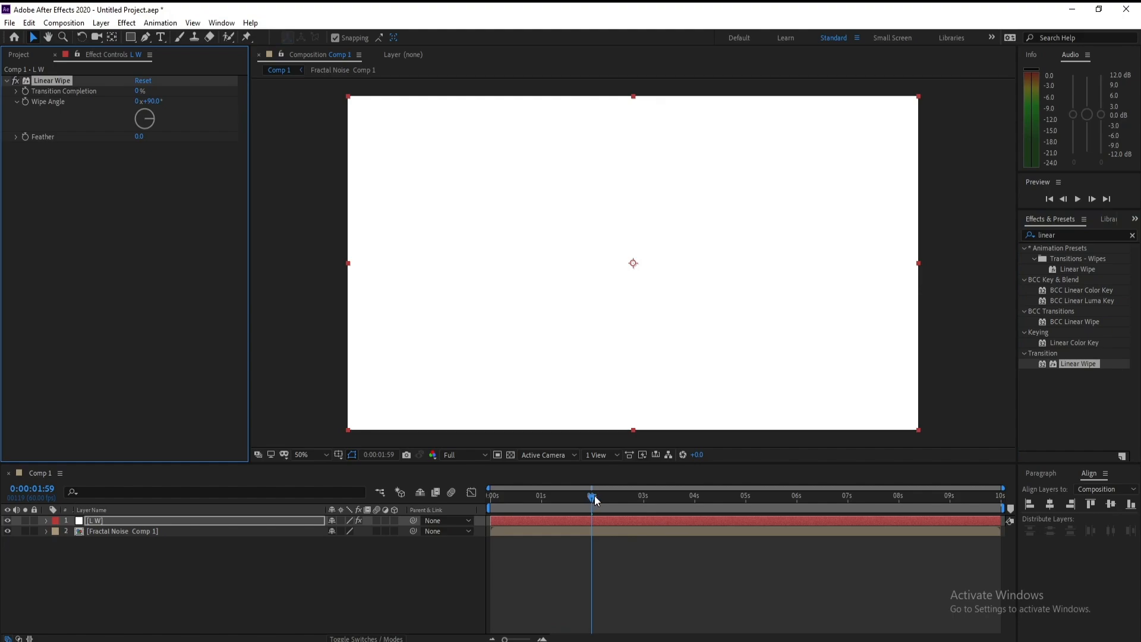
Step: Keyframe the Linear Wipe Transition Completion from 0% at the start to 100% at about 5 seconds
{"action": "left_click_drag", "start_coordinate": [592, 495], "coordinate": [567, 496]}
{"action": "left_click", "coordinate": [491, 502]}
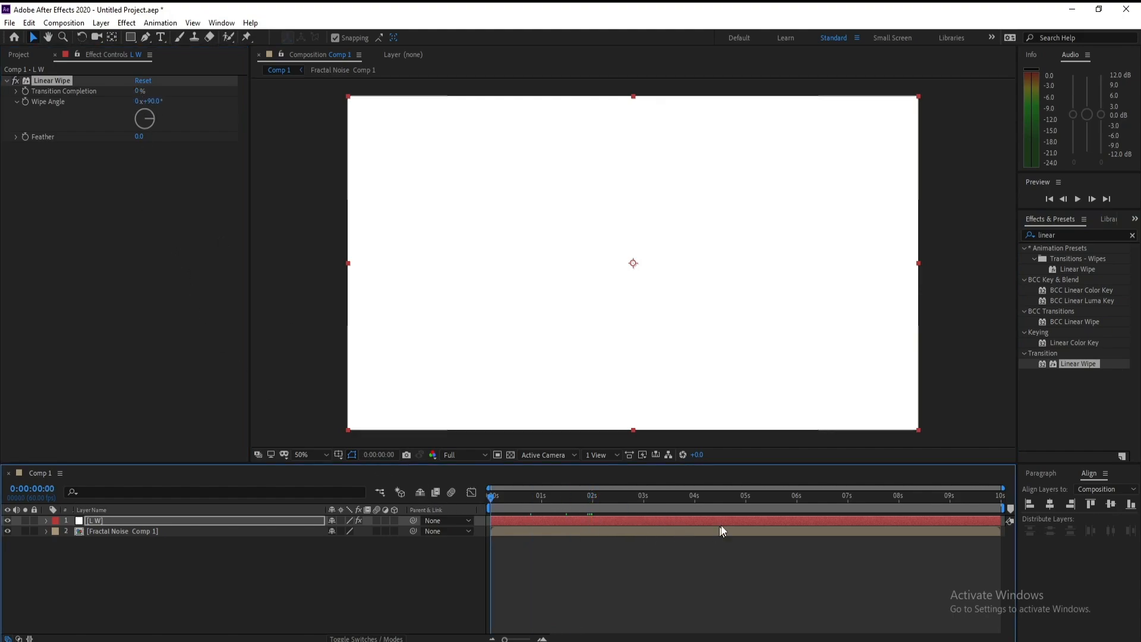
{"action": "left_click", "coordinate": [25, 91]}
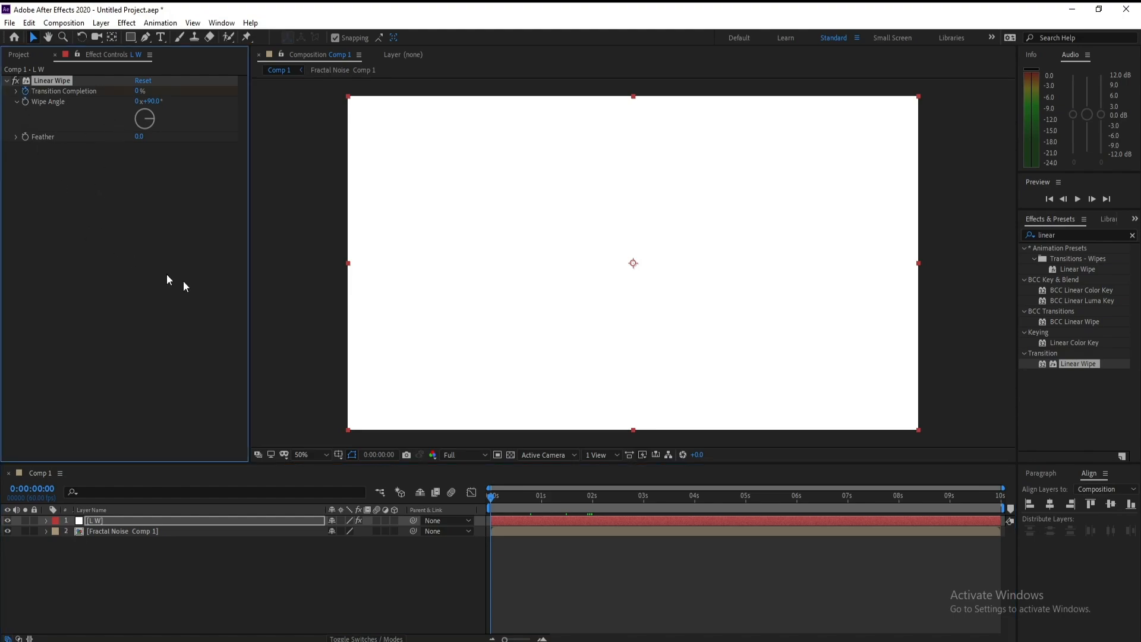
{"action": "left_click", "coordinate": [746, 497]}
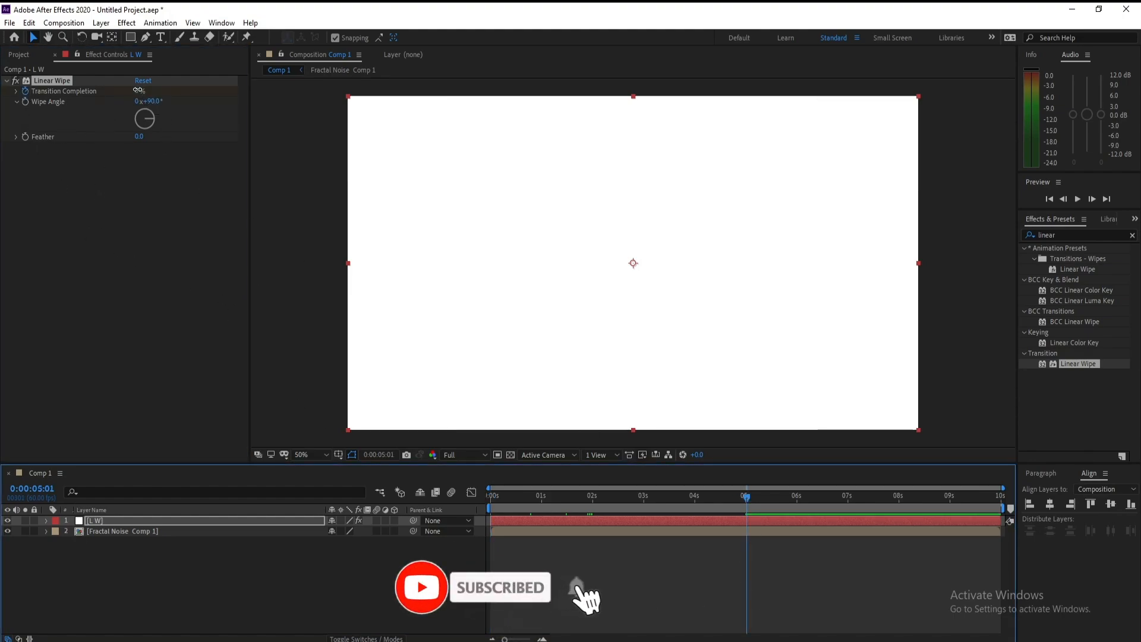
{"action": "left_click_drag", "start_coordinate": [137, 90], "coordinate": [594, 92]}
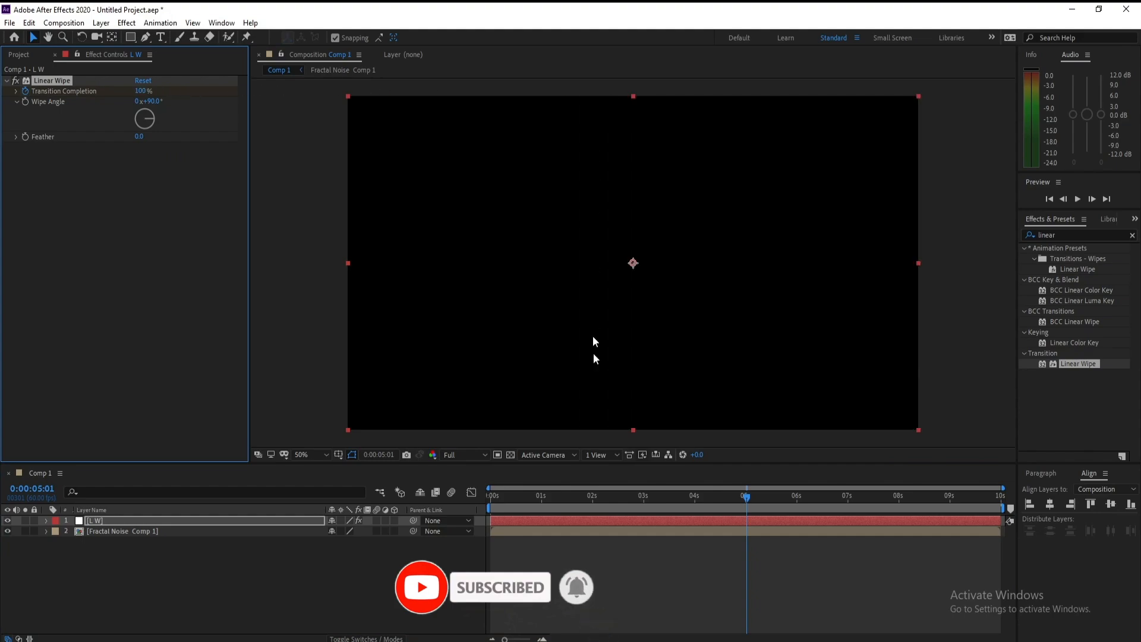
Step: Reveal the layer's keyframes and align the end keyframe exactly to 5 seconds
{"action": "left_click", "coordinate": [695, 517]}
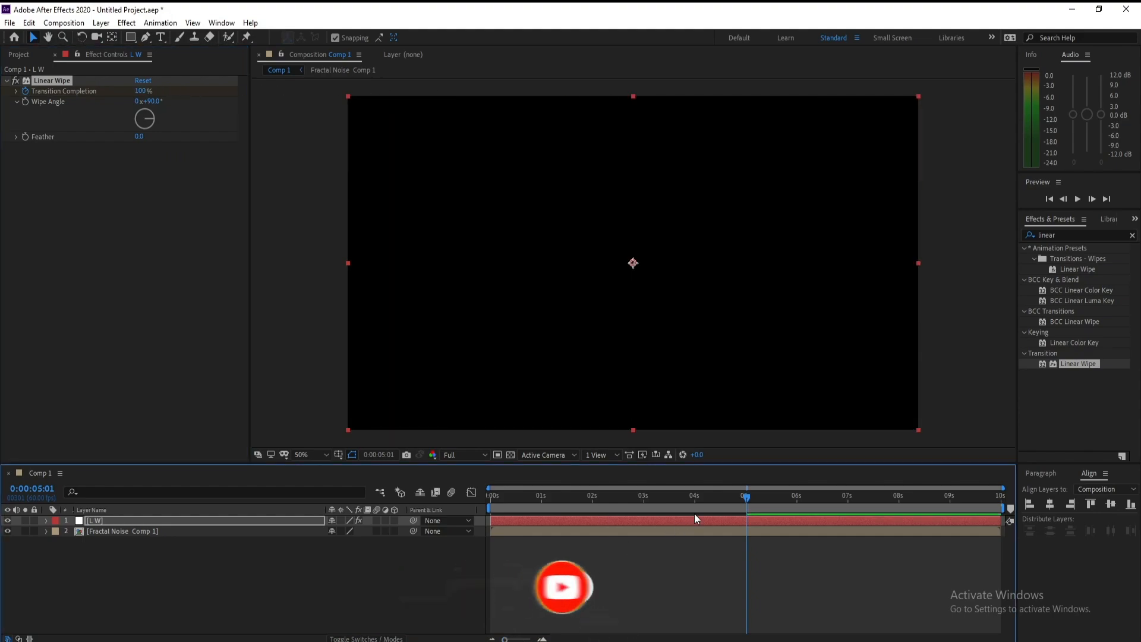
{"action": "key", "text": "u"}
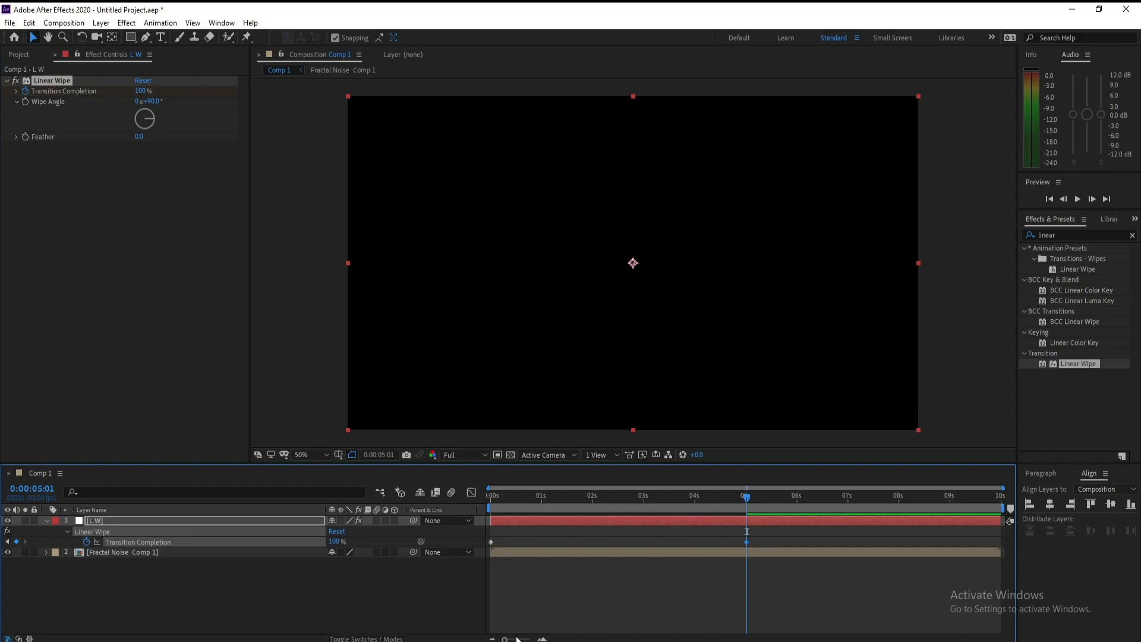
{"action": "key", "text": "semicolon"}
{"action": "left_click", "coordinate": [712, 496]}
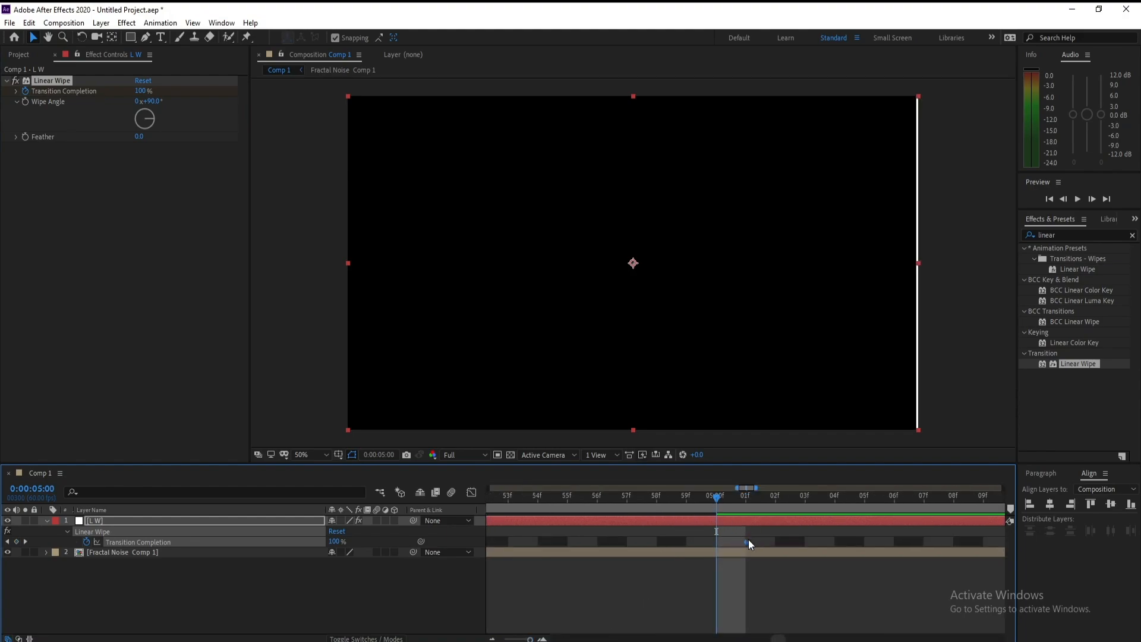
{"action": "left_click_drag", "start_coordinate": [728, 541], "coordinate": [717, 544]}
{"action": "left_click_drag", "start_coordinate": [530, 639], "coordinate": [498, 640]}
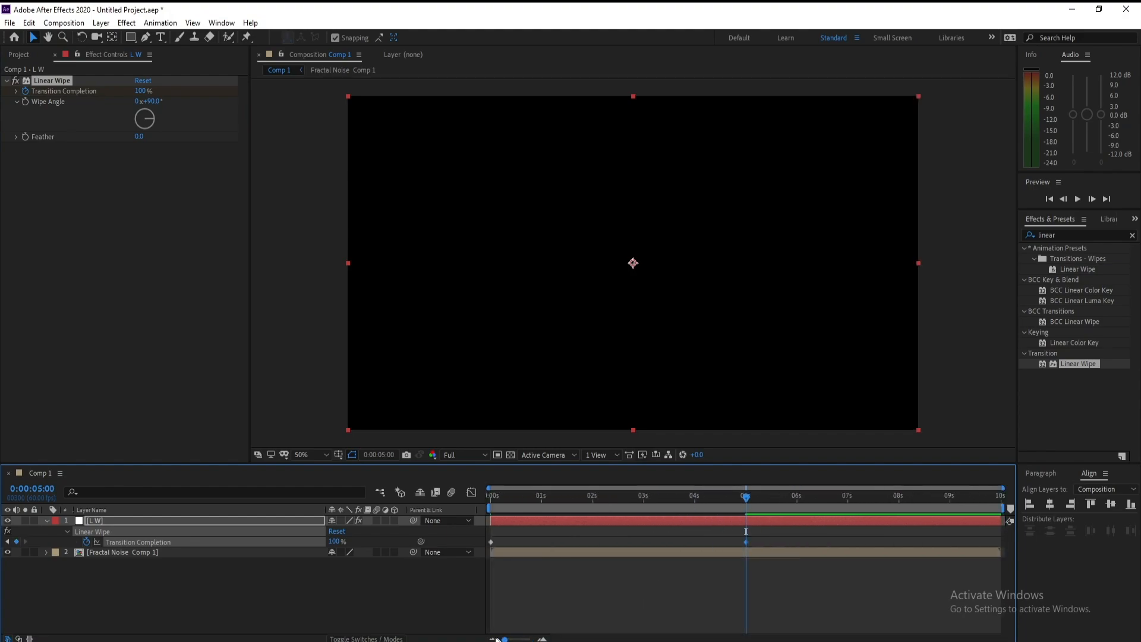
Step: Set the Linear Wipe feather to 800
{"action": "left_click_drag", "start_coordinate": [720, 500], "coordinate": [607, 502]}
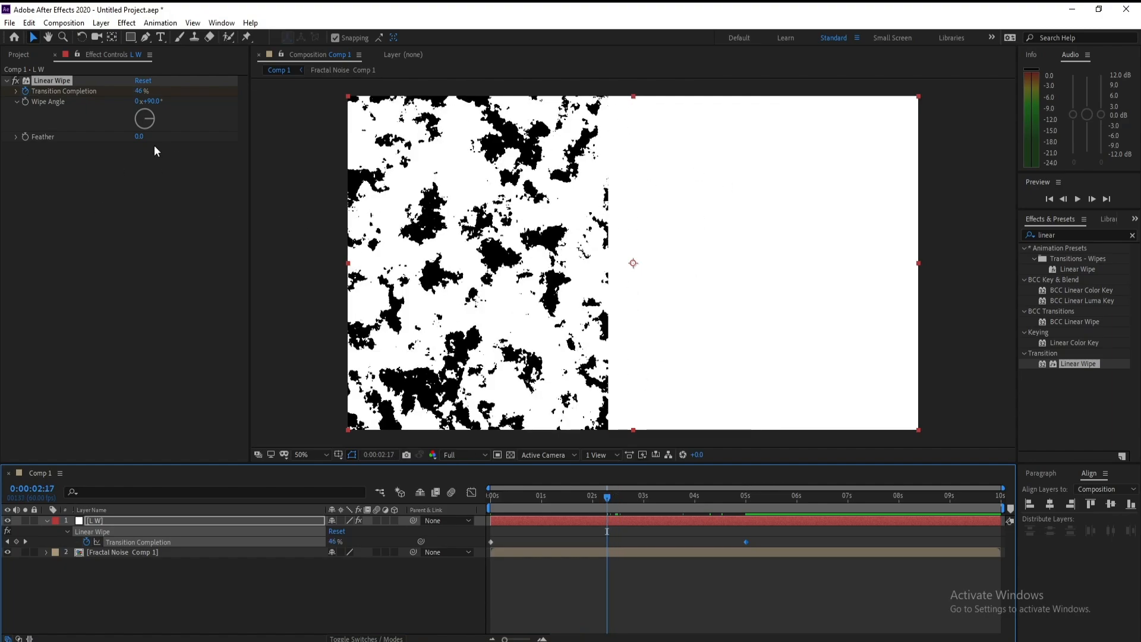
{"action": "left_click_drag", "start_coordinate": [140, 140], "coordinate": [299, 154]}
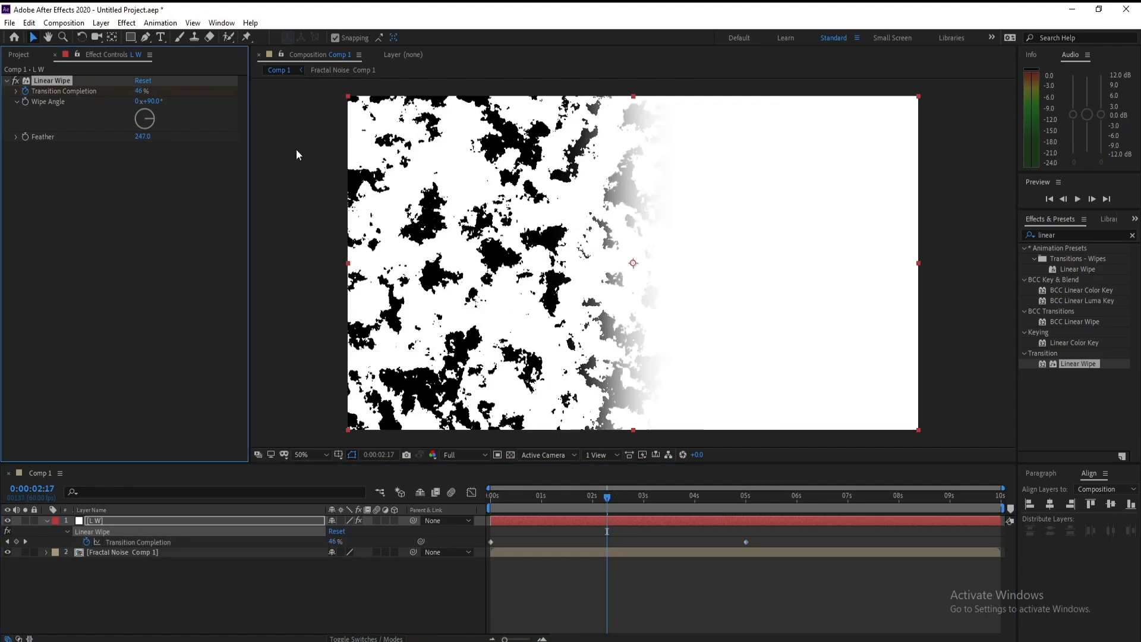
{"action": "left_click", "coordinate": [143, 138]}
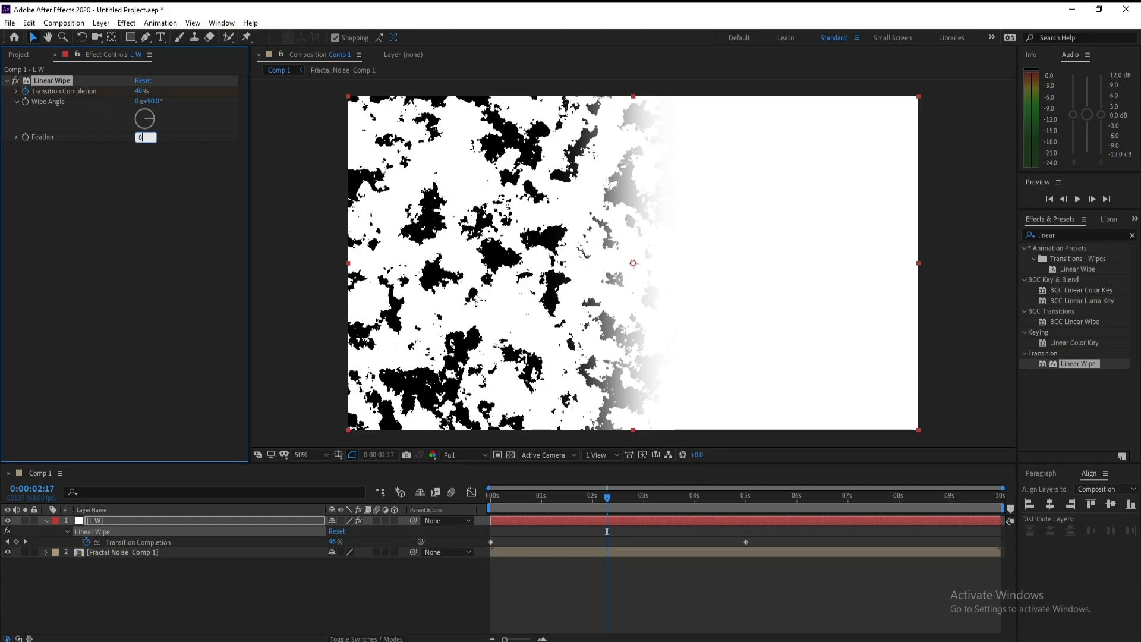
{"action": "key", "text": "Return"}
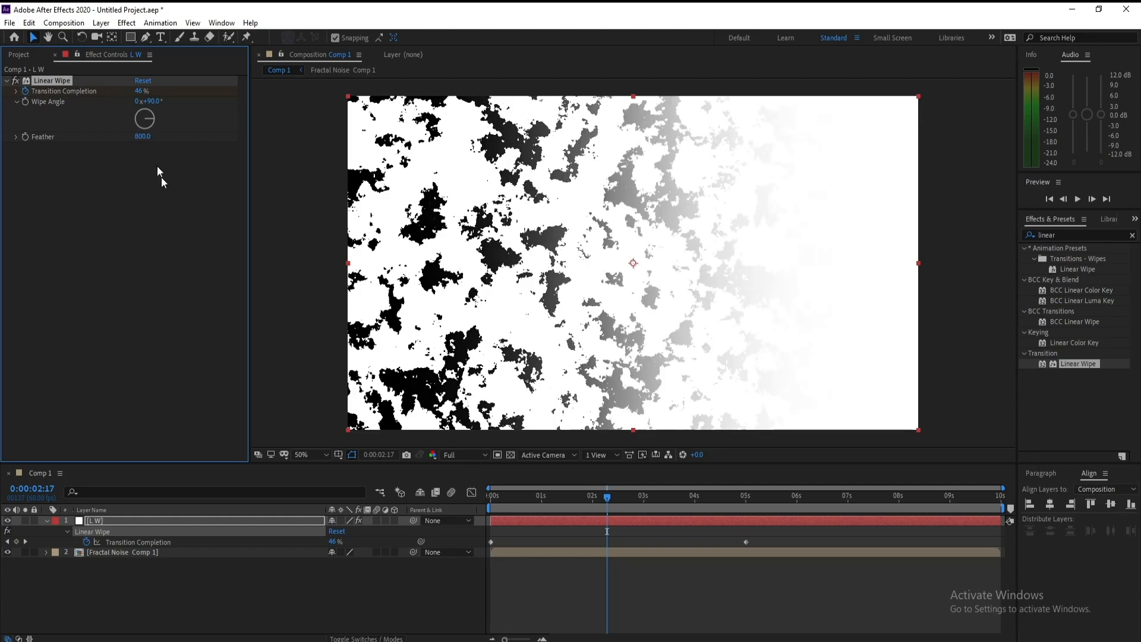
Step: Pre-compose the L W layer, moving all attributes into a new composition
{"action": "left_click_drag", "start_coordinate": [607, 501], "coordinate": [667, 514]}
{"action": "left_click", "coordinate": [46, 520]}
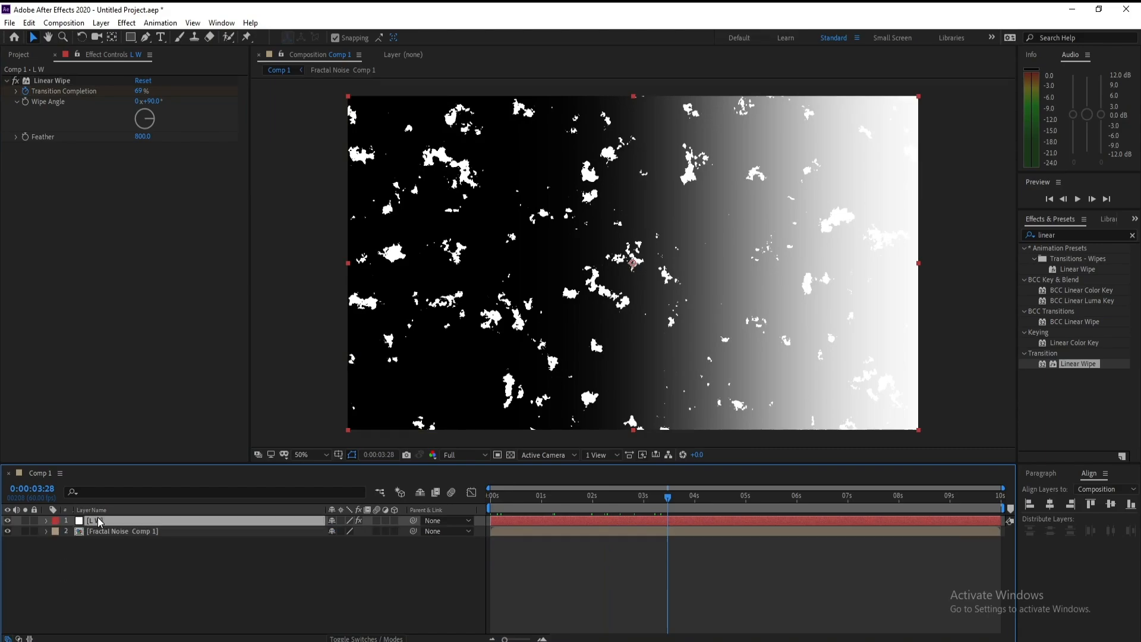
{"action": "right_click", "coordinate": [98, 520]}
{"action": "left_click", "coordinate": [141, 462]}
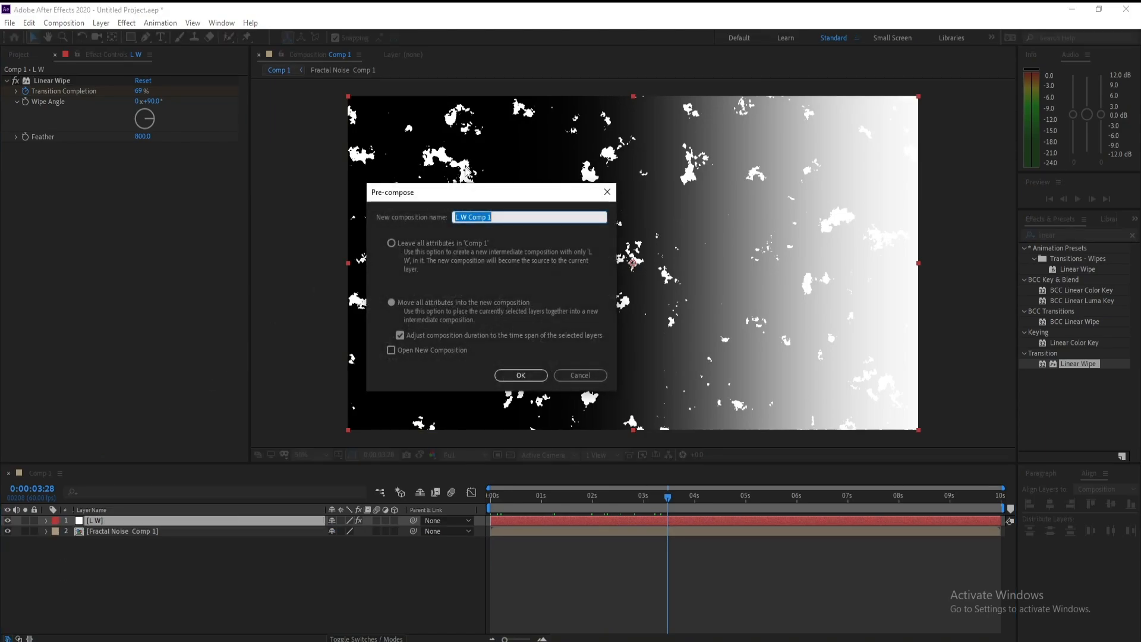
{"action": "left_click_drag", "start_coordinate": [459, 190], "coordinate": [451, 178]}
{"action": "left_click", "coordinate": [523, 367]}
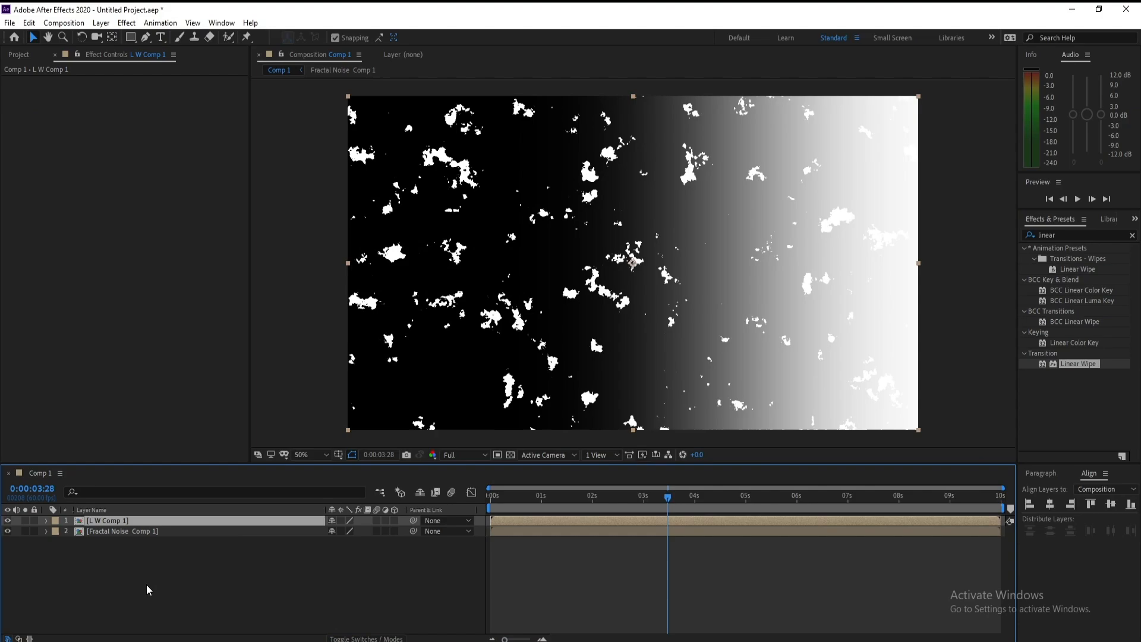
Step: Apply the Time Displacement effect to the Fractal Noise Comp 1 layer
{"action": "left_click", "coordinate": [111, 531]}
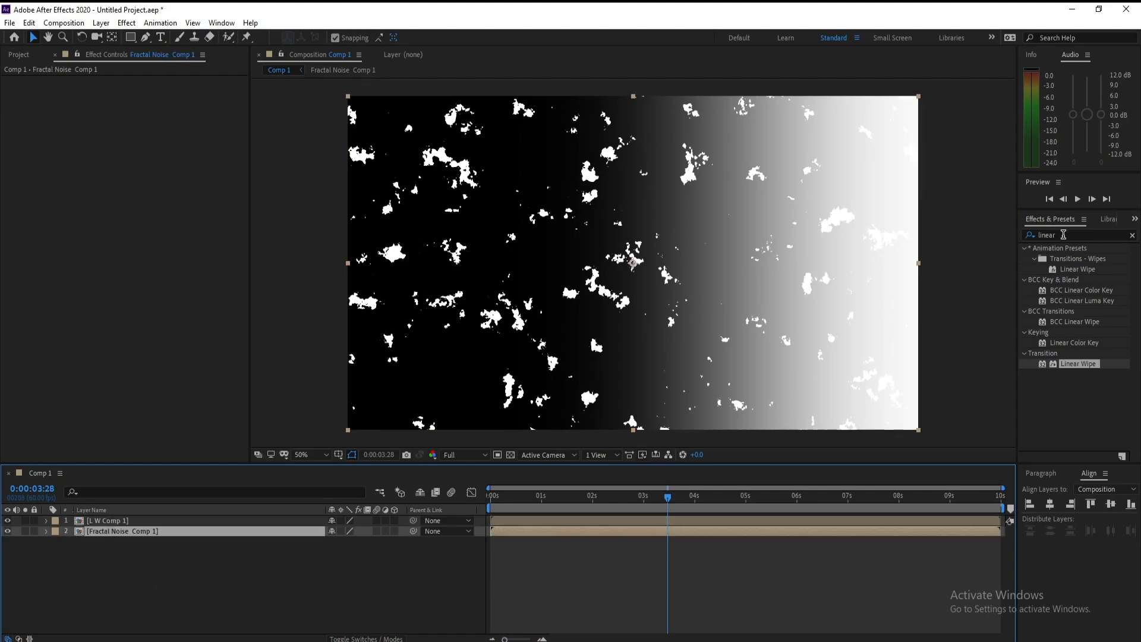
{"action": "left_click", "coordinate": [1062, 235]}
{"action": "type", "text": "time"}
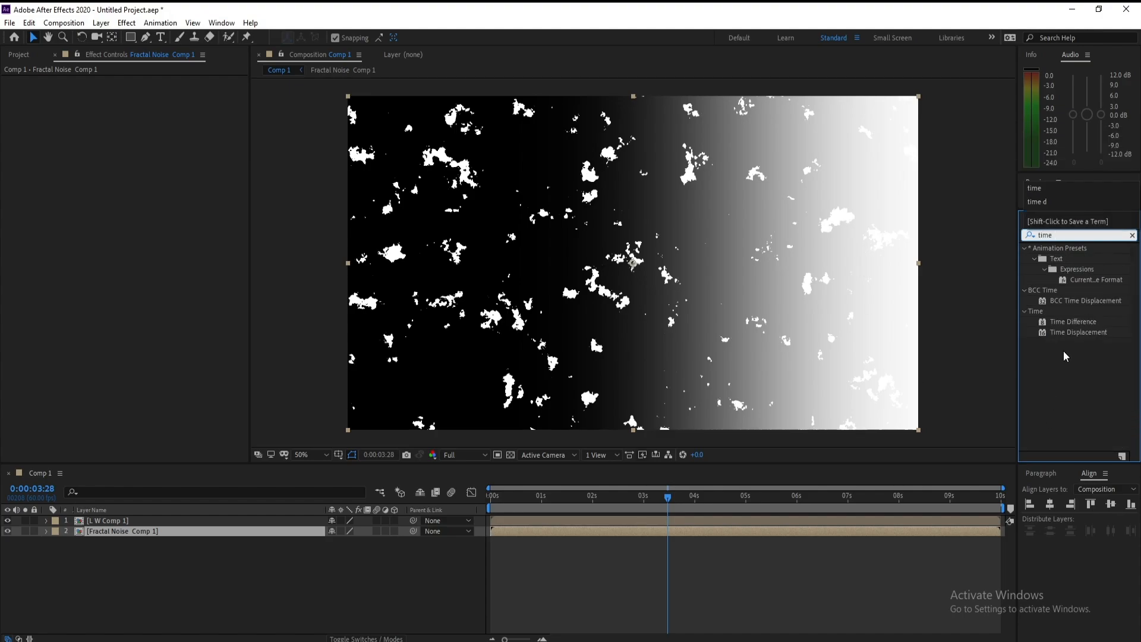
{"action": "double_click", "coordinate": [1076, 333]}
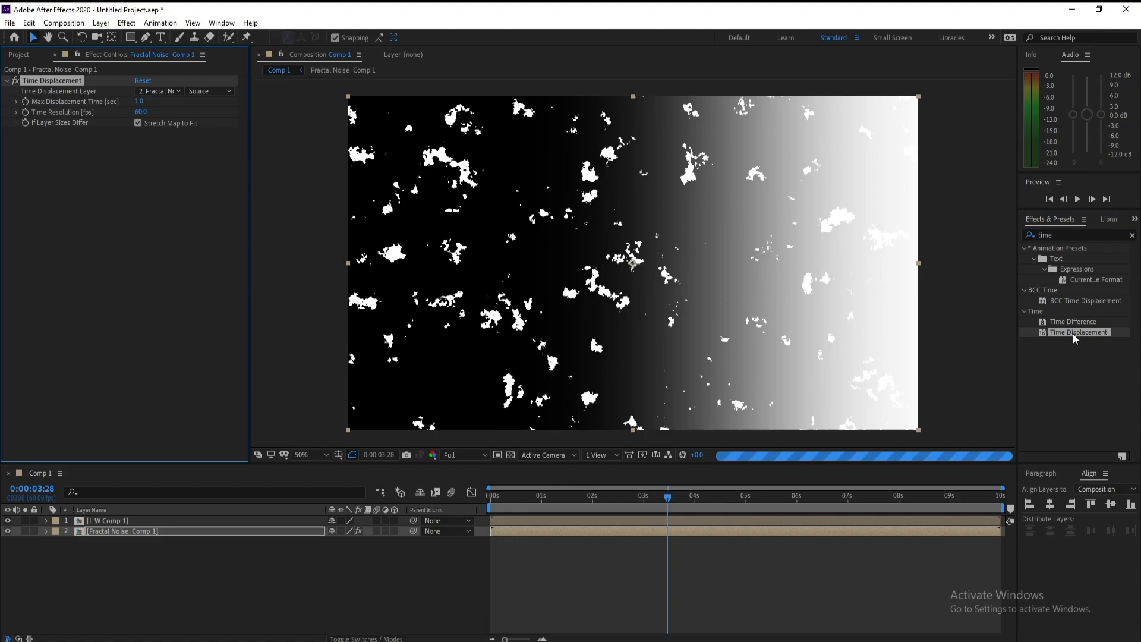
{"action": "mouse_move", "coordinate": [1077, 332]}
{"action": "left_mouse_down"}
{"action": "mouse_move", "coordinate": [962, 540]}
{"action": "mouse_move", "coordinate": [1023, 378]}
{"action": "mouse_move", "coordinate": [1068, 337]}
{"action": "left_mouse_up"}
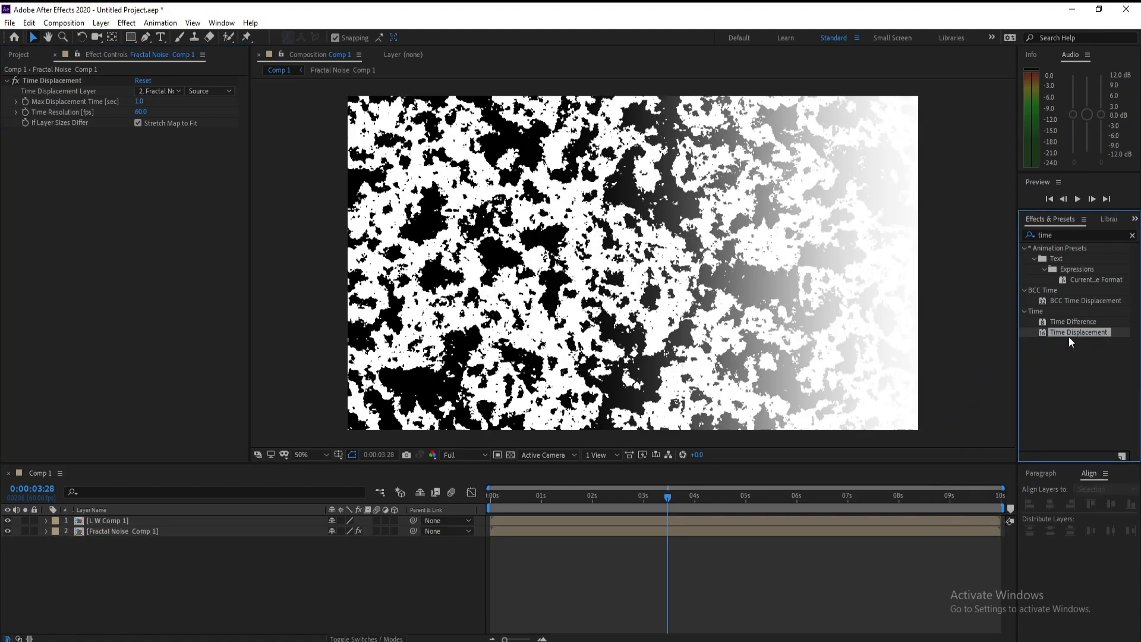
Step: Set the Time Displacement Layer to L W Comp 1
{"action": "left_click", "coordinate": [602, 532]}
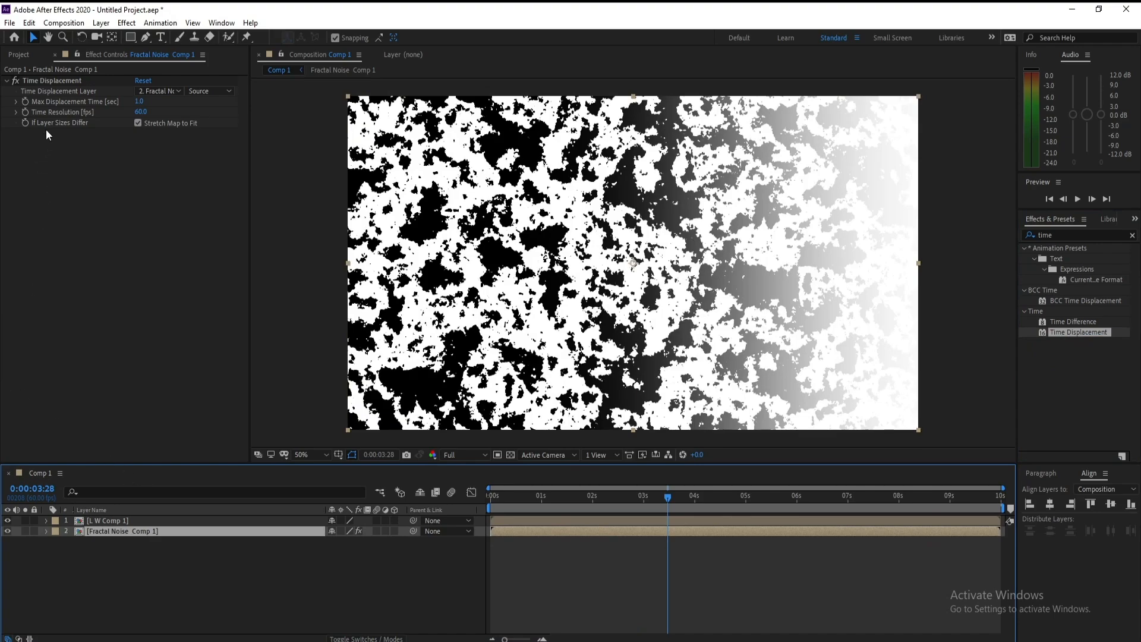
{"action": "left_click", "coordinate": [154, 90]}
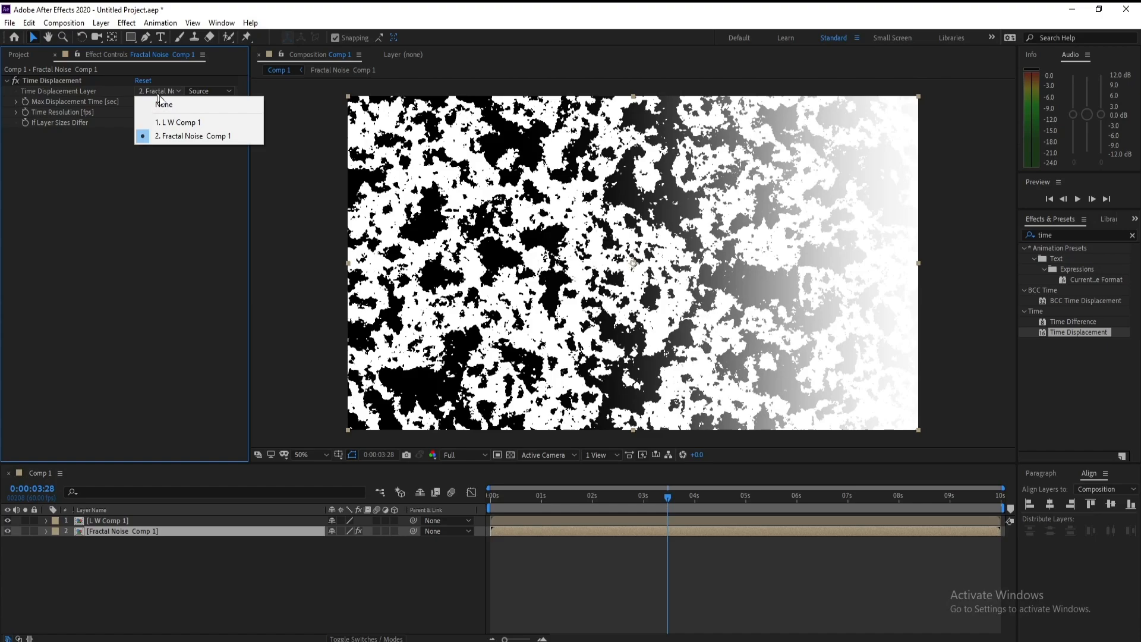
{"action": "left_click", "coordinate": [177, 121]}
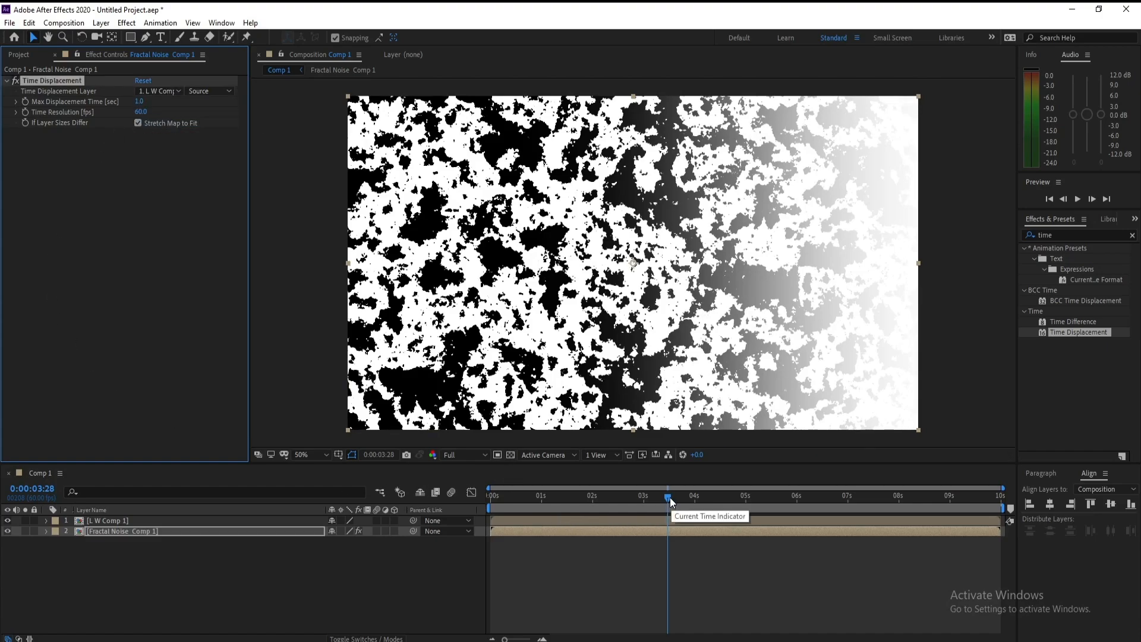
Step: Set the Max Displacement Time to -3 seconds
{"action": "left_click_drag", "start_coordinate": [669, 497], "coordinate": [592, 502]}
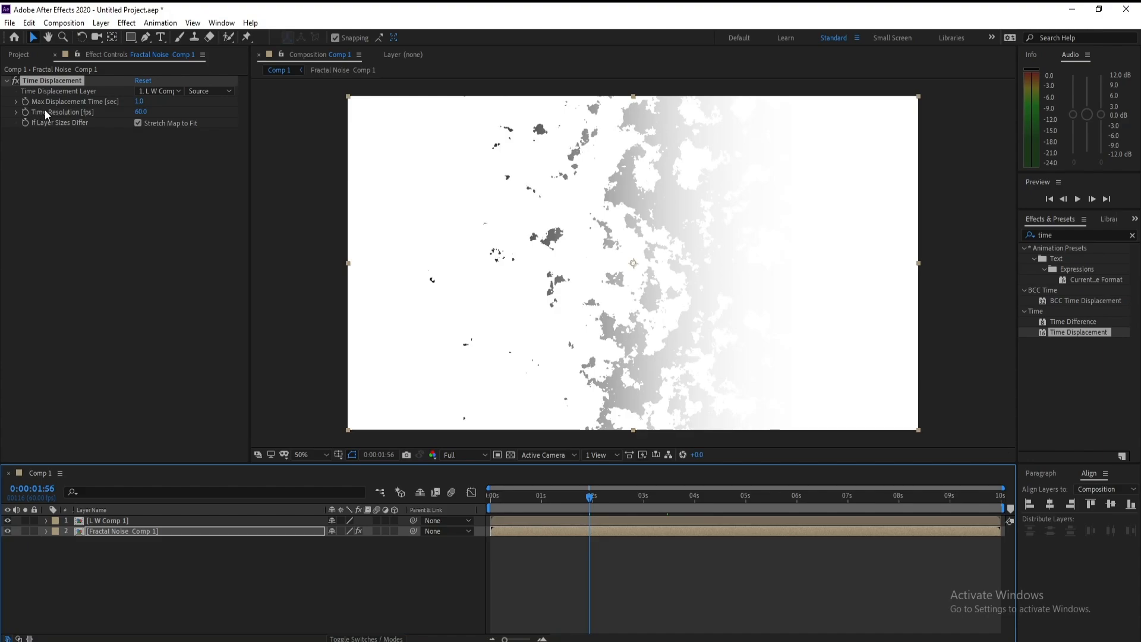
{"action": "left_click", "coordinate": [139, 101]}
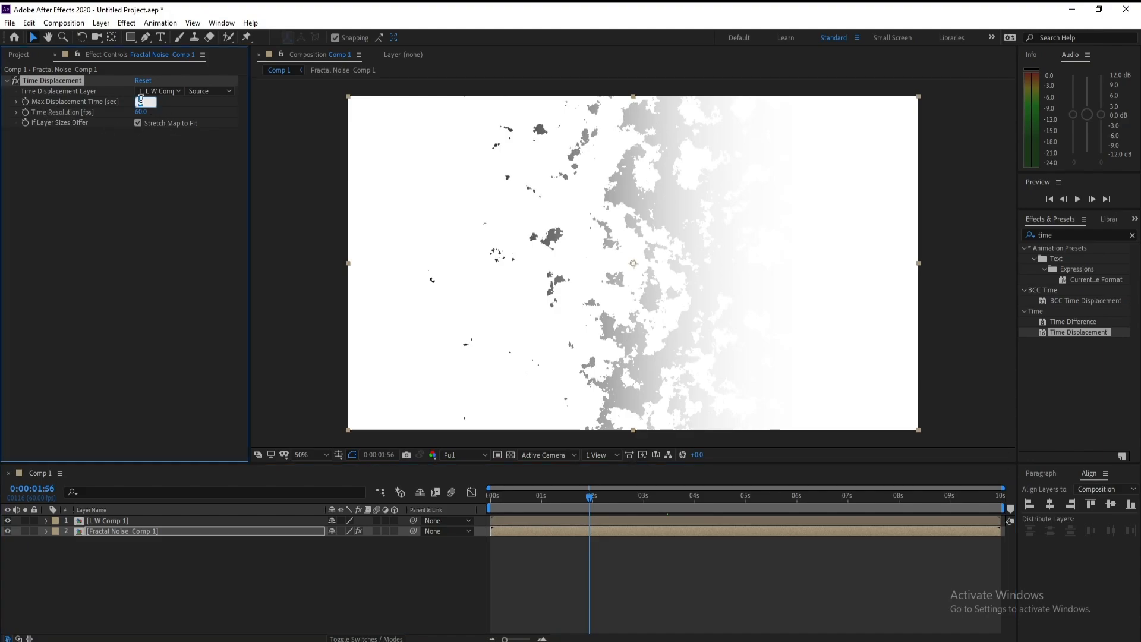
{"action": "type", "text": "-3"}
{"action": "key", "text": "Return"}
Step: Lower the preview resolution to Half and scrub through the transition
{"action": "left_click", "coordinate": [456, 458]}
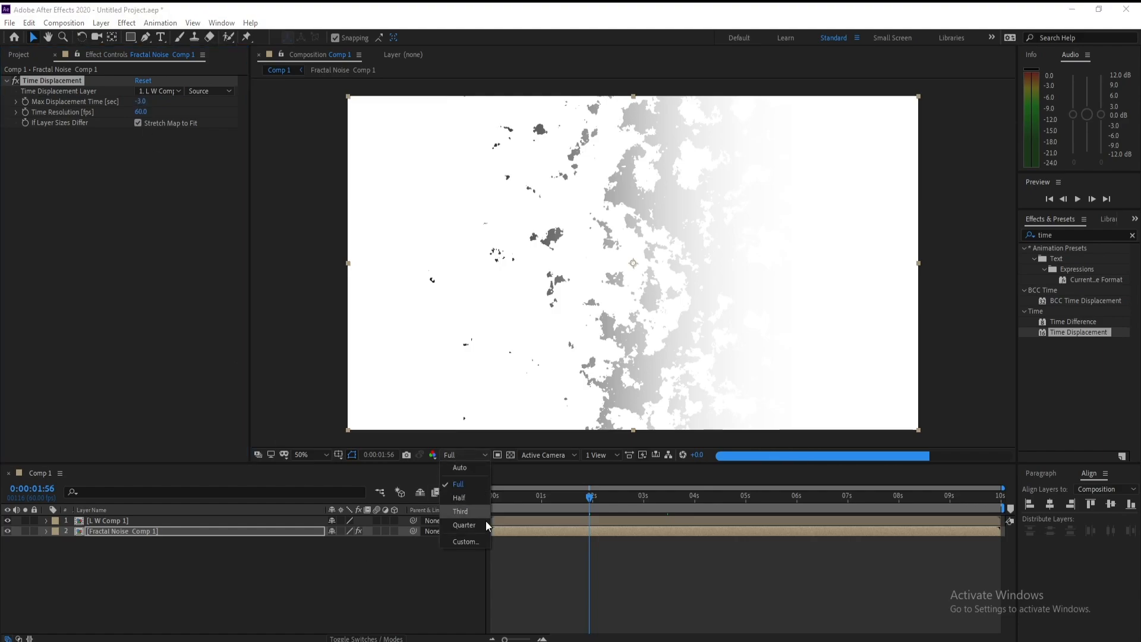
{"action": "left_click", "coordinate": [473, 498]}
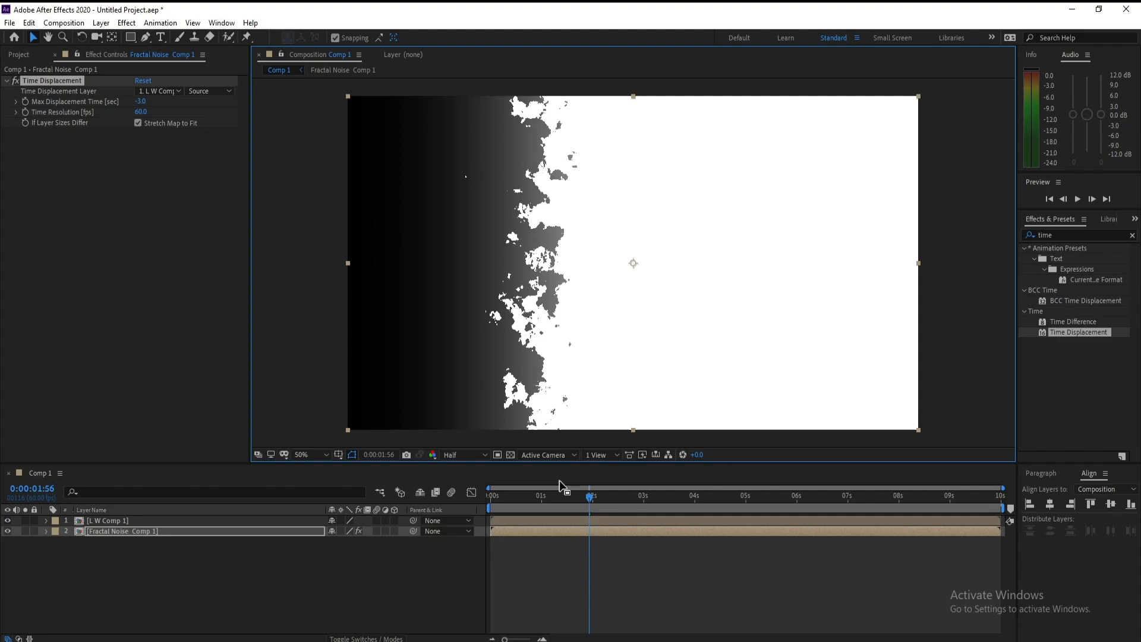
{"action": "left_click", "coordinate": [574, 494]}
{"action": "left_click", "coordinate": [534, 496]}
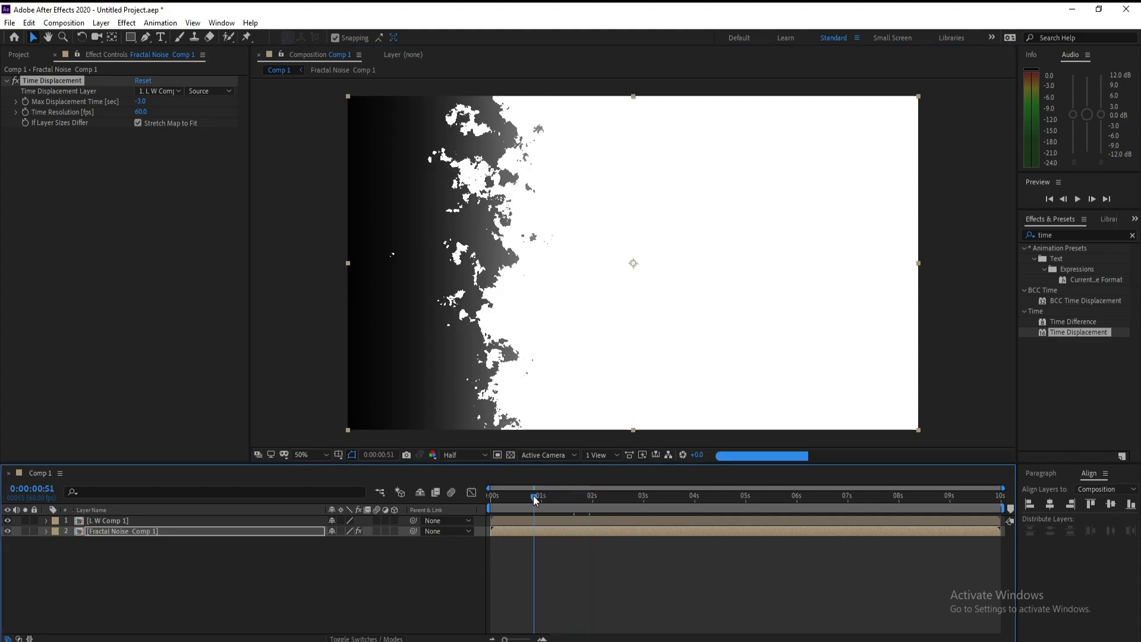
{"action": "left_click_drag", "start_coordinate": [535, 495], "coordinate": [582, 495]}
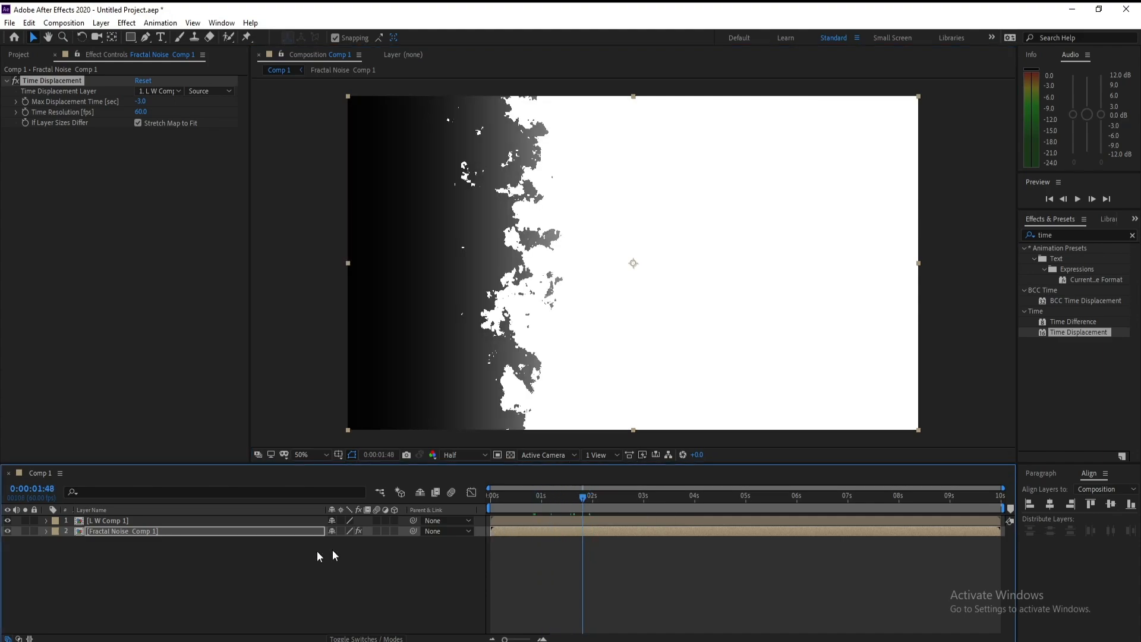
Step: Set the L W Comp 1 layer's blending mode to Overlay and scrub through the transition
{"action": "key", "text": "F4"}
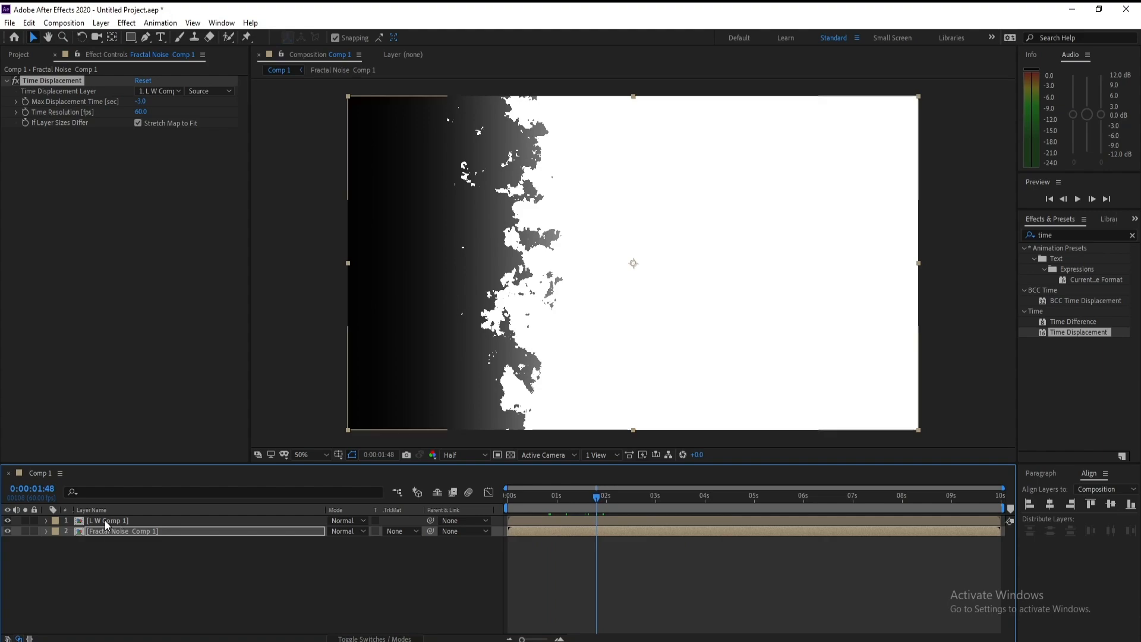
{"action": "left_click", "coordinate": [105, 520]}
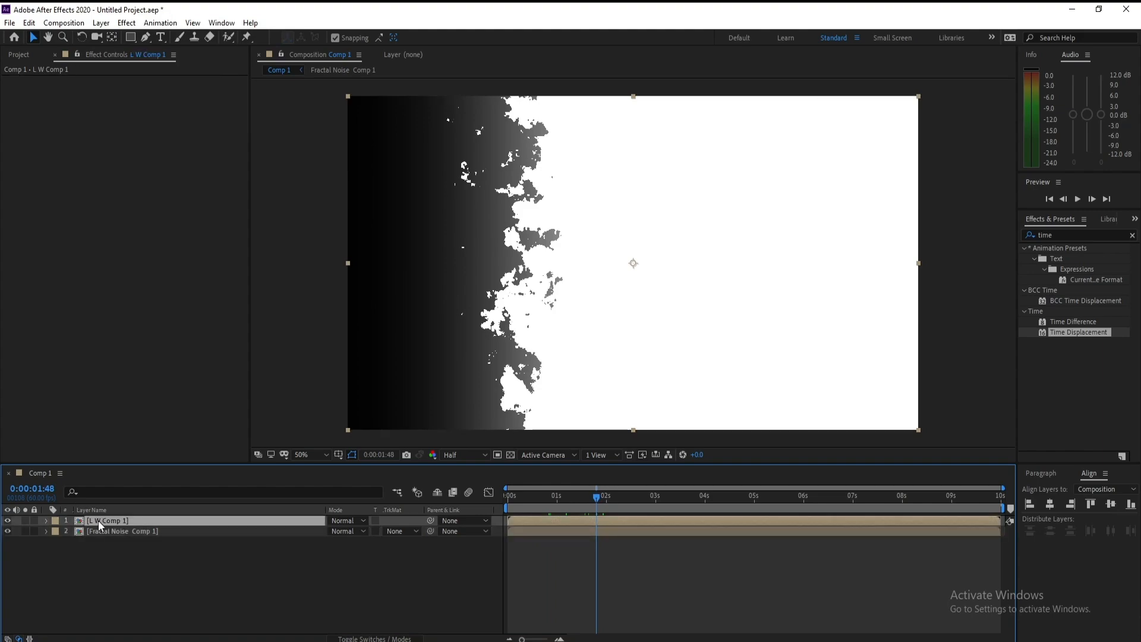
{"action": "left_click", "coordinate": [343, 520]}
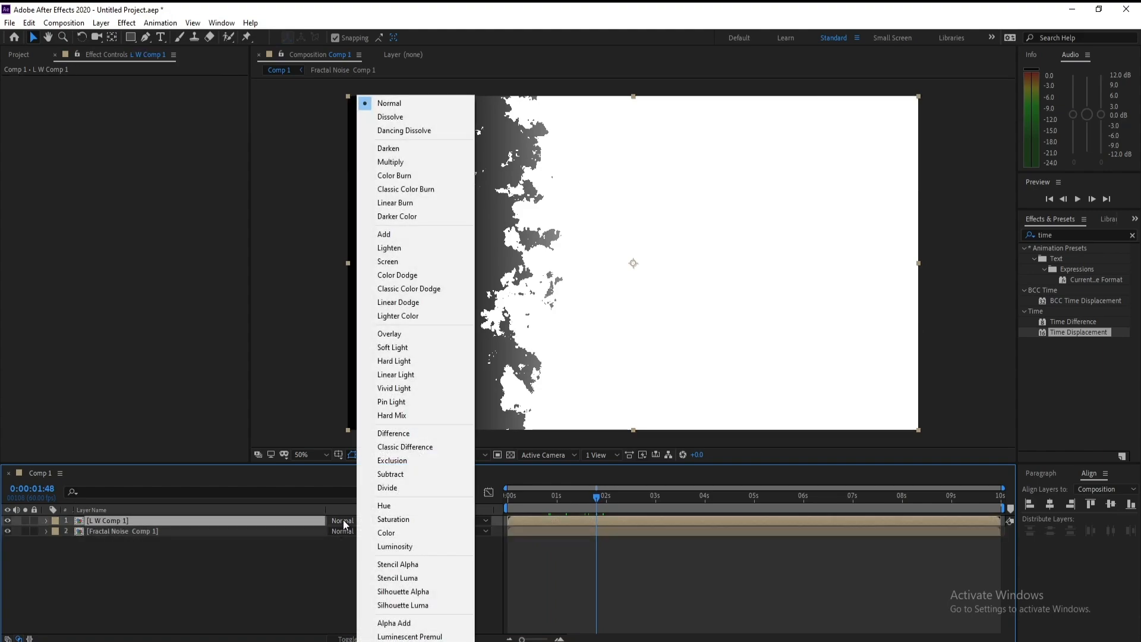
{"action": "left_click", "coordinate": [144, 518]}
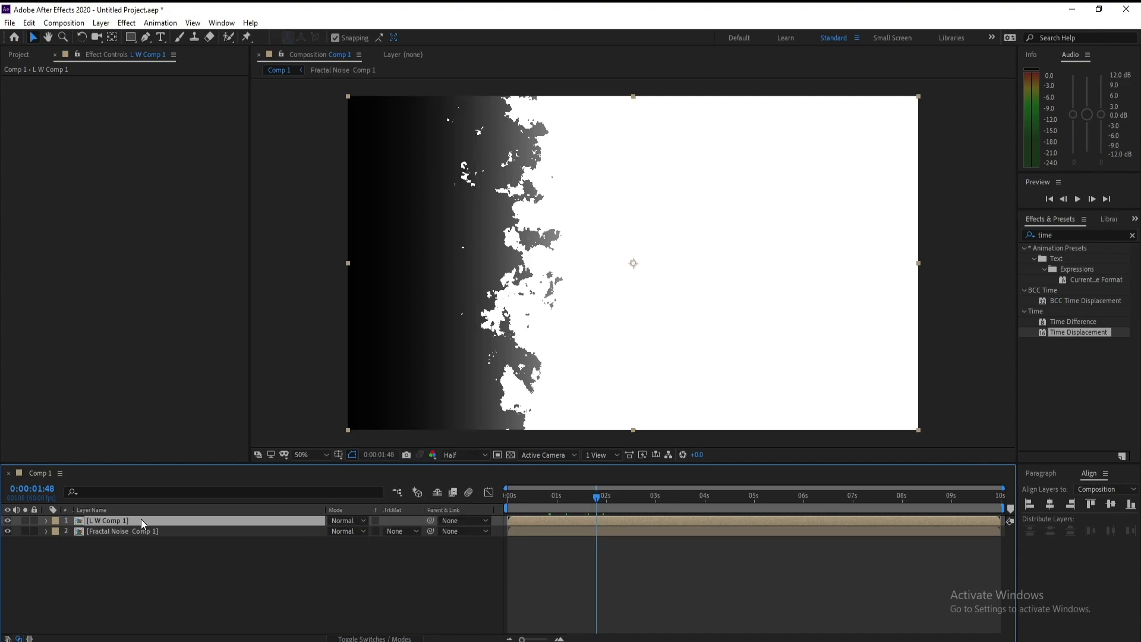
{"action": "left_click", "coordinate": [344, 521]}
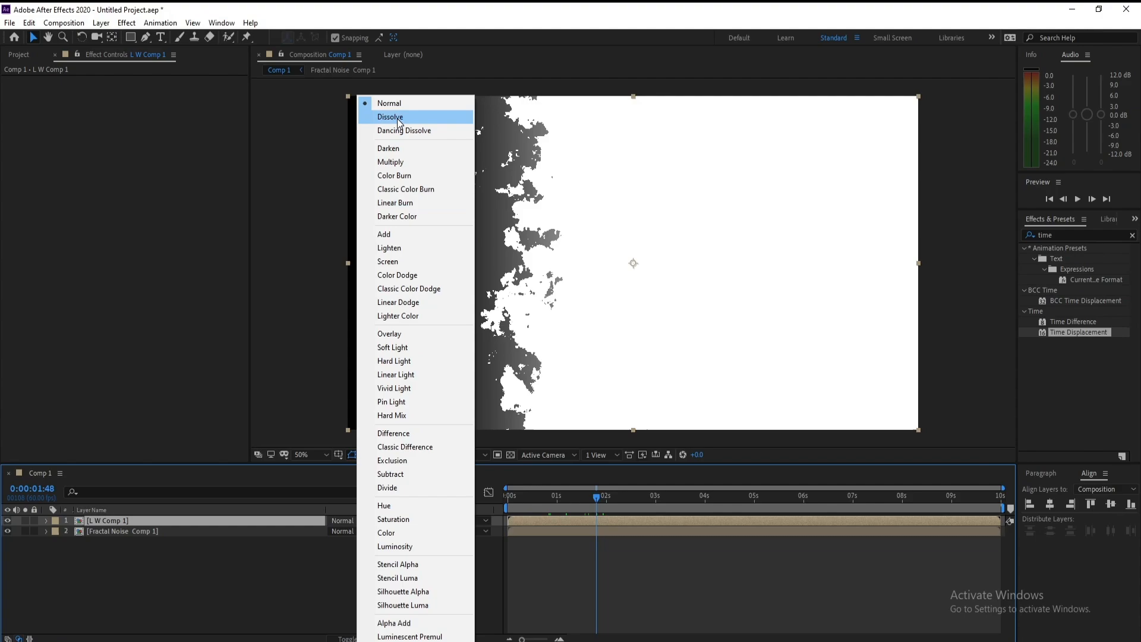
{"action": "left_click", "coordinate": [416, 333]}
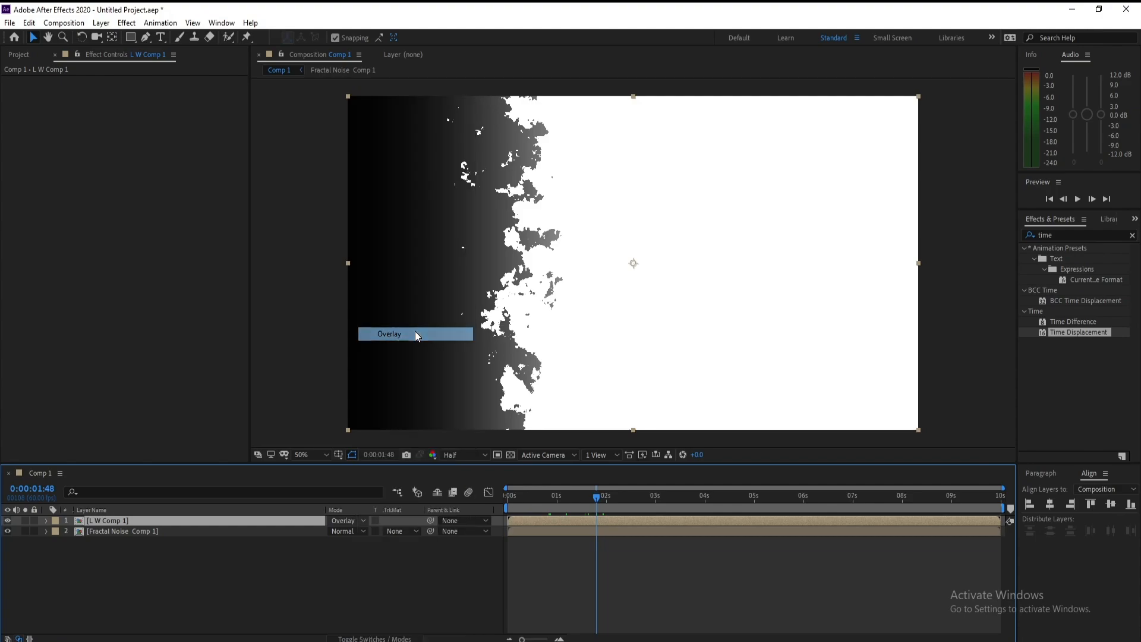
{"action": "left_click_drag", "start_coordinate": [596, 496], "coordinate": [633, 503]}
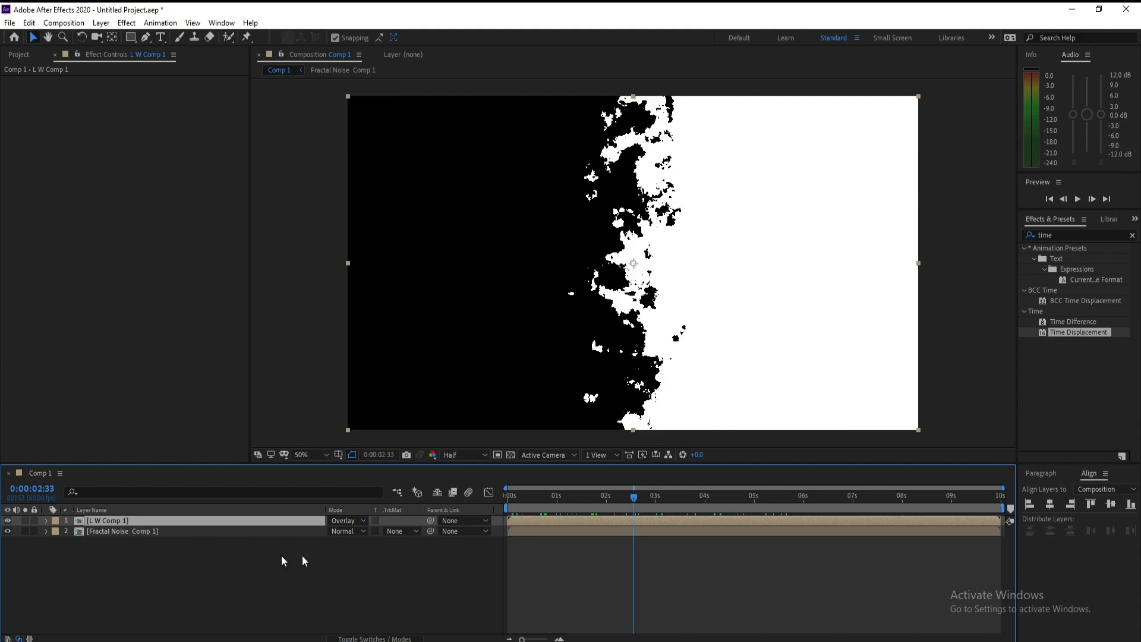
Step: Create a text layer in the composition reading "Graphic 4U"
{"action": "left_click", "coordinate": [159, 37]}
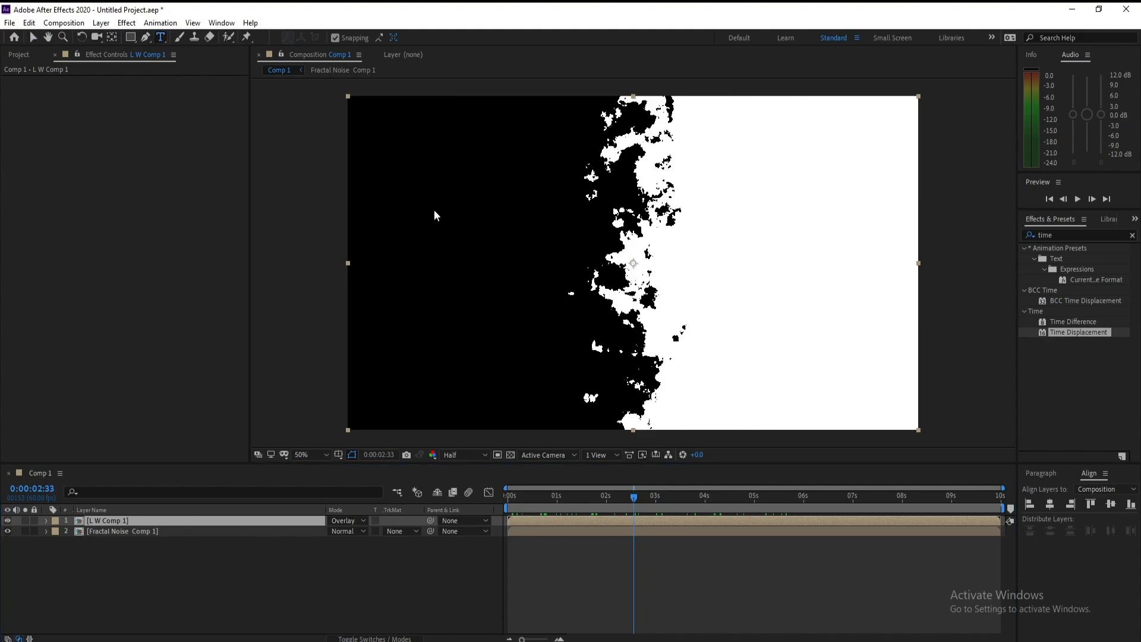
{"action": "left_click", "coordinate": [434, 213]}
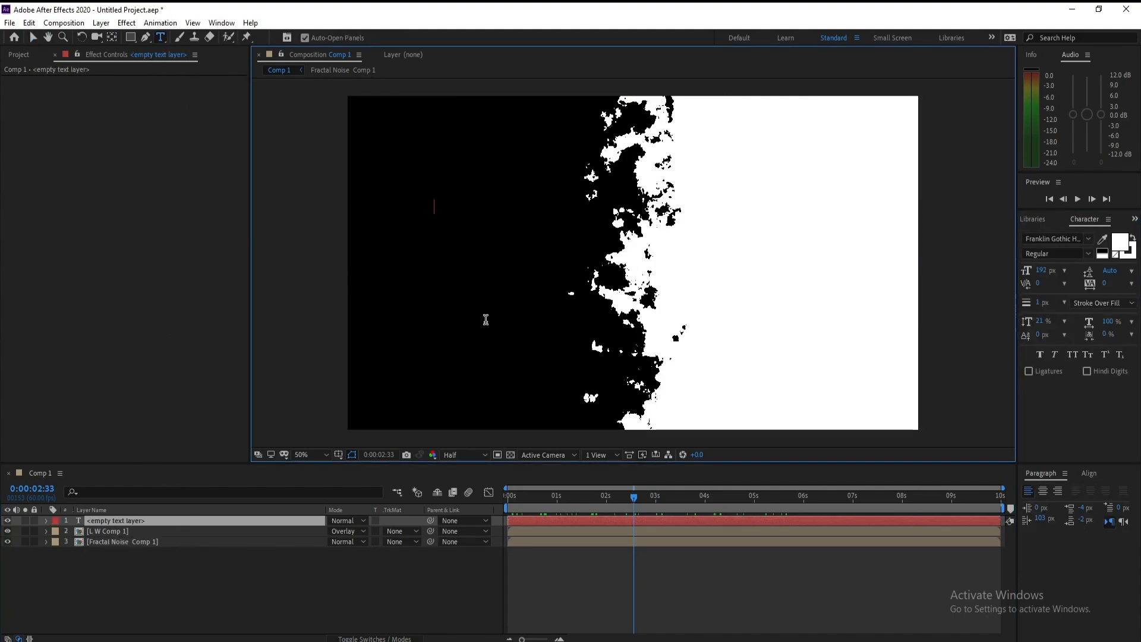
{"action": "type", "text": "Gr"}
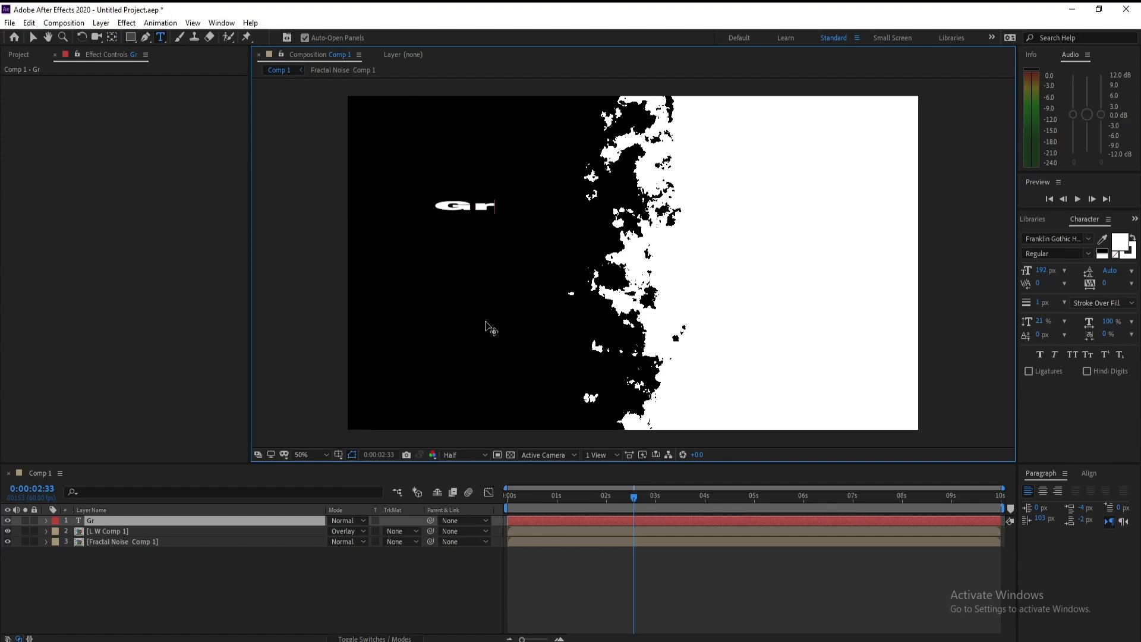
{"action": "type", "text": "aphi"}
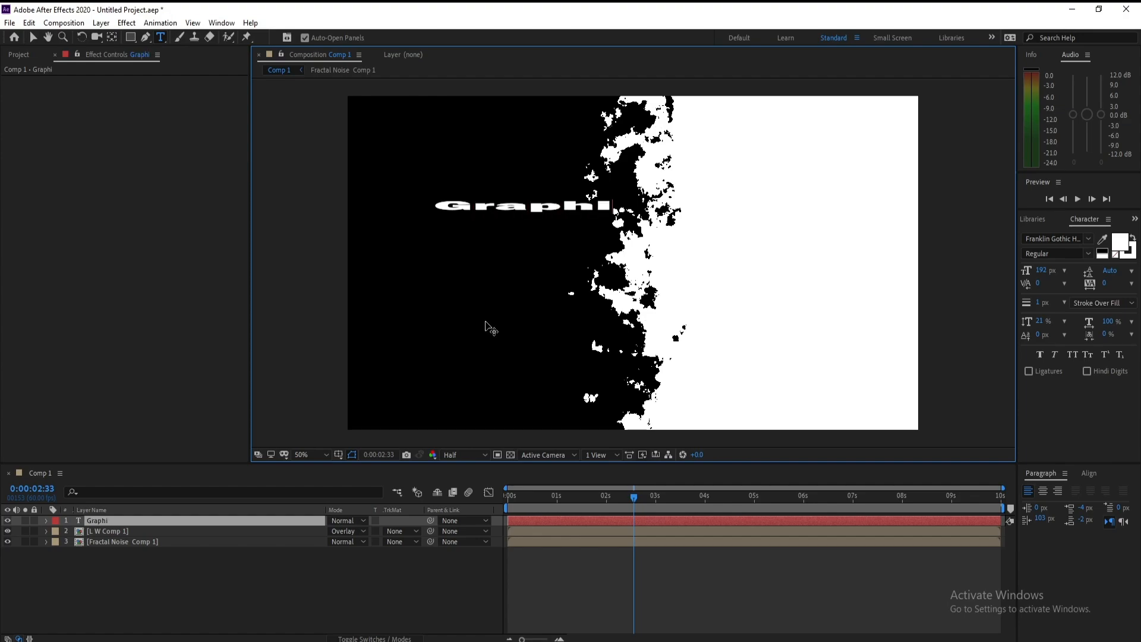
{"action": "type", "text": "c 4U"}
Step: Solo the text layer and precompose the L W Comp 1 and Fractal Noise Comp 1 layers together
{"action": "left_click", "coordinate": [25, 520]}
{"action": "left_click", "coordinate": [112, 535]}
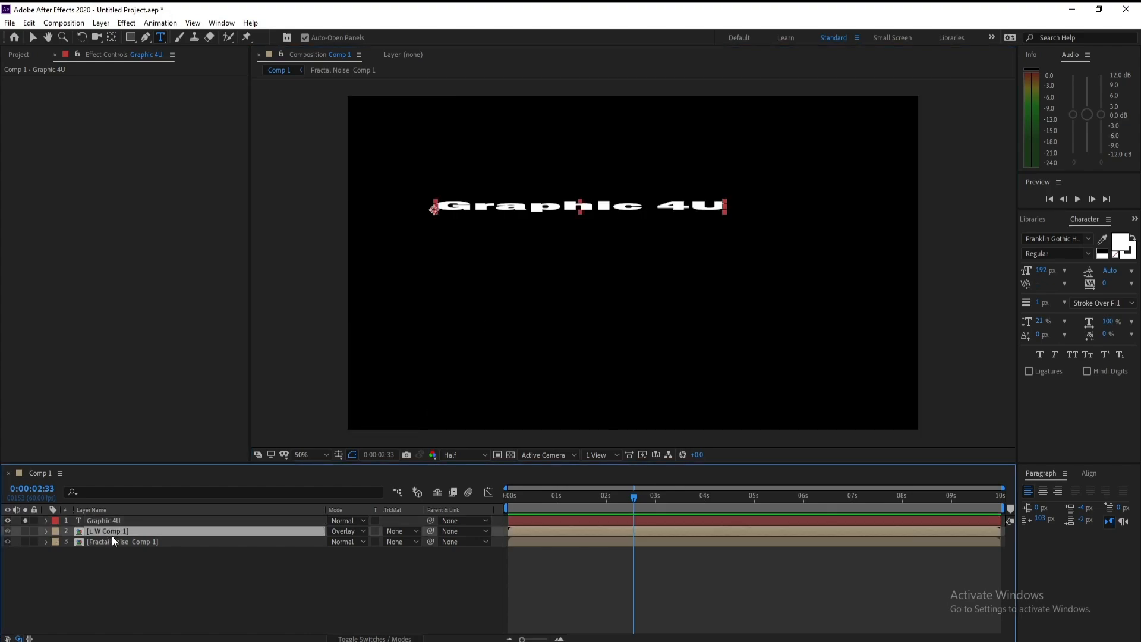
{"action": "left_click", "coordinate": [113, 540], "text": "shift"}
{"action": "right_click", "coordinate": [113, 540]}
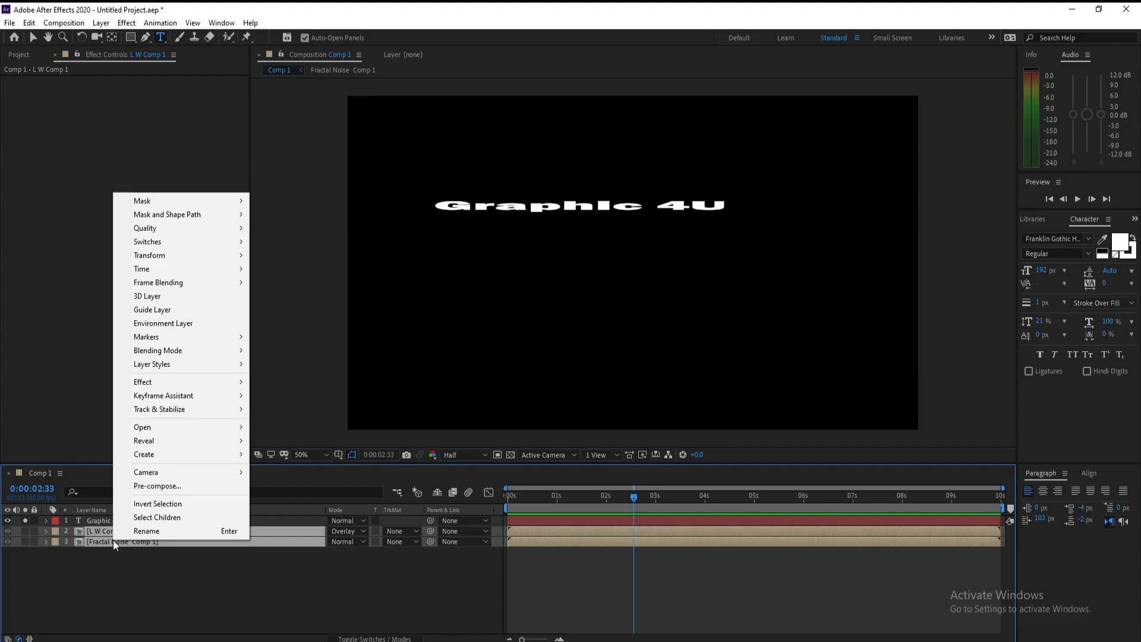
{"action": "left_click", "coordinate": [180, 486]}
{"action": "left_click", "coordinate": [513, 363]}
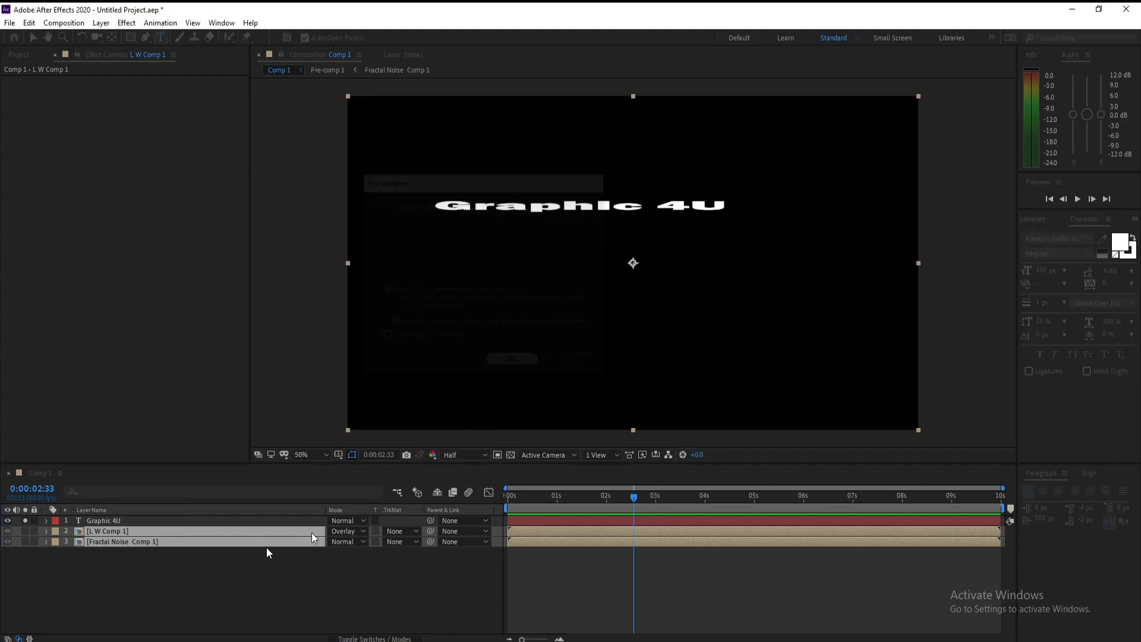
Step: Stretch the Graphic 4U layer's vertical scale to 432%
{"action": "left_click", "coordinate": [93, 519]}
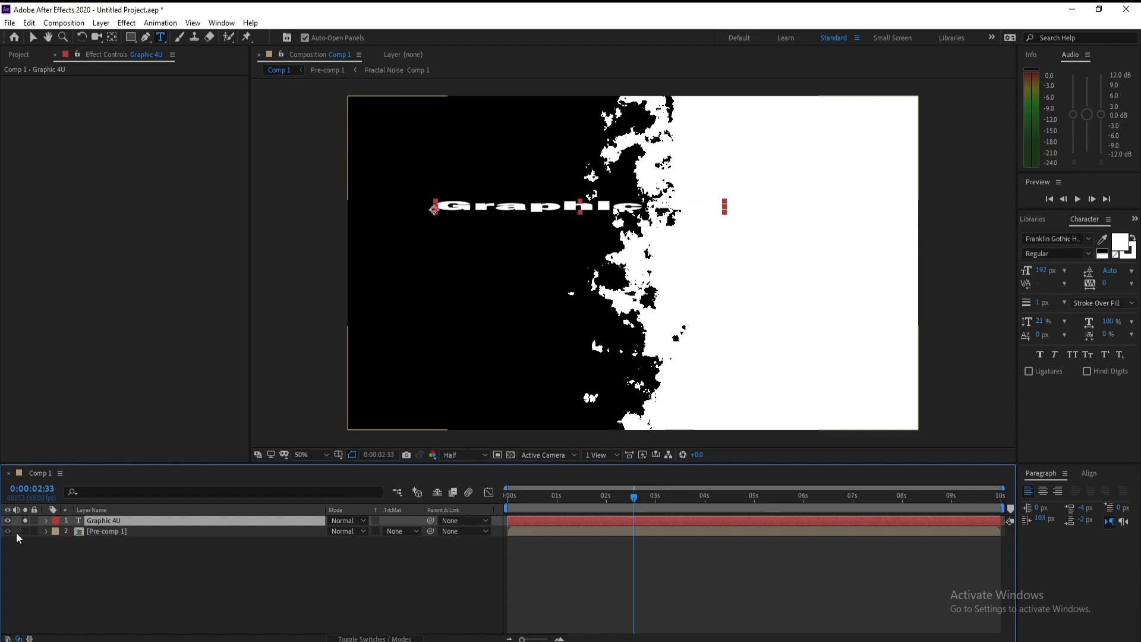
{"action": "key", "text": "s"}
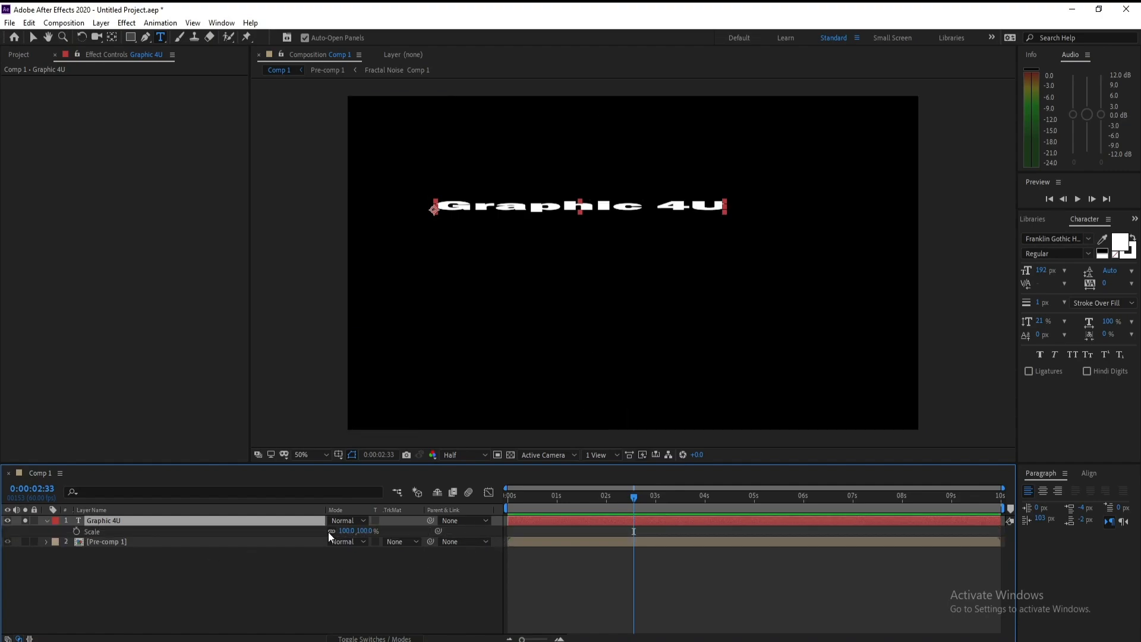
{"action": "left_click_drag", "start_coordinate": [373, 535], "coordinate": [477, 528]}
Step: Center the Graphic 4U layer's anchor point on the text with the Pan Behind tool
{"action": "left_click", "coordinate": [212, 522]}
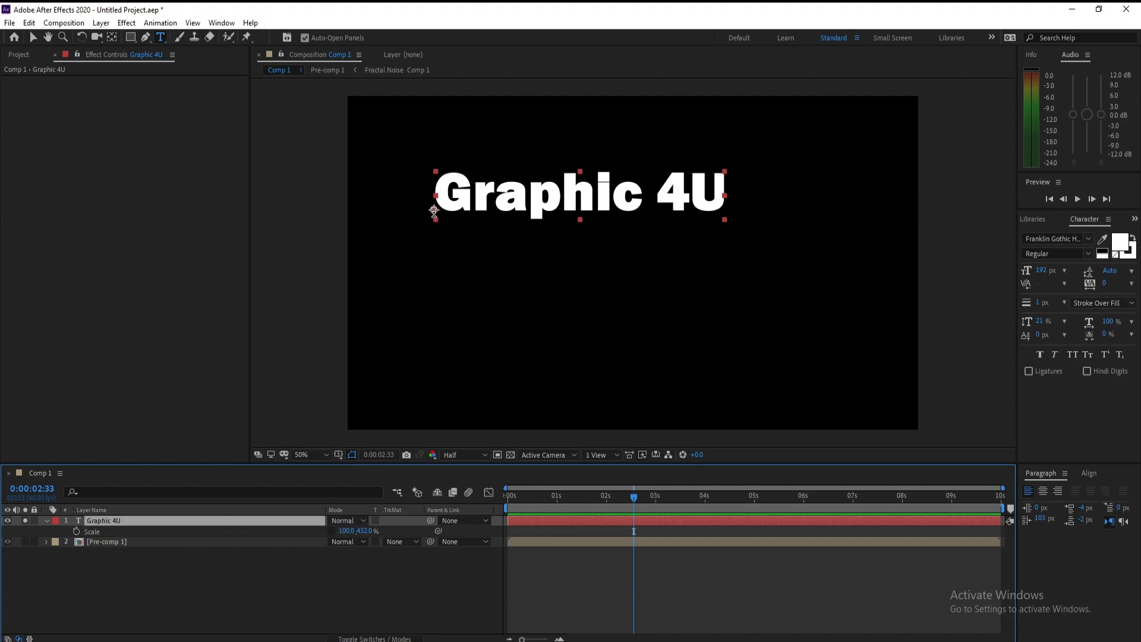
{"action": "left_click", "coordinate": [112, 37]}
{"action": "key", "text": "ctrl+alt+Home"}
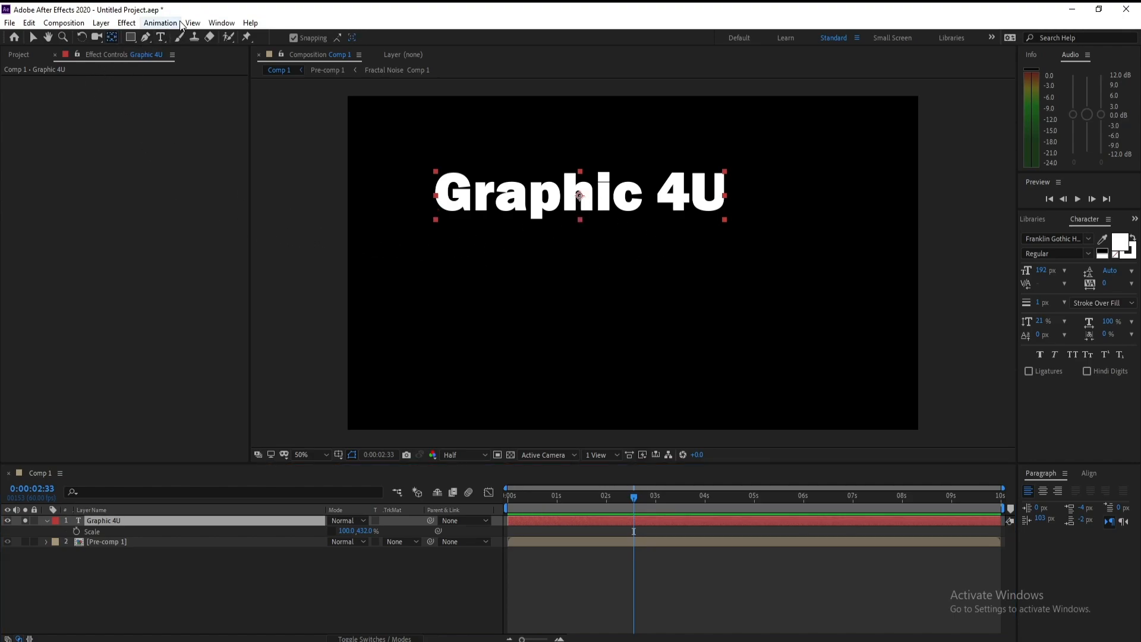
Step: Open the Align panel and center the text horizontally and vertically in the composition
{"action": "left_click", "coordinate": [229, 25]}
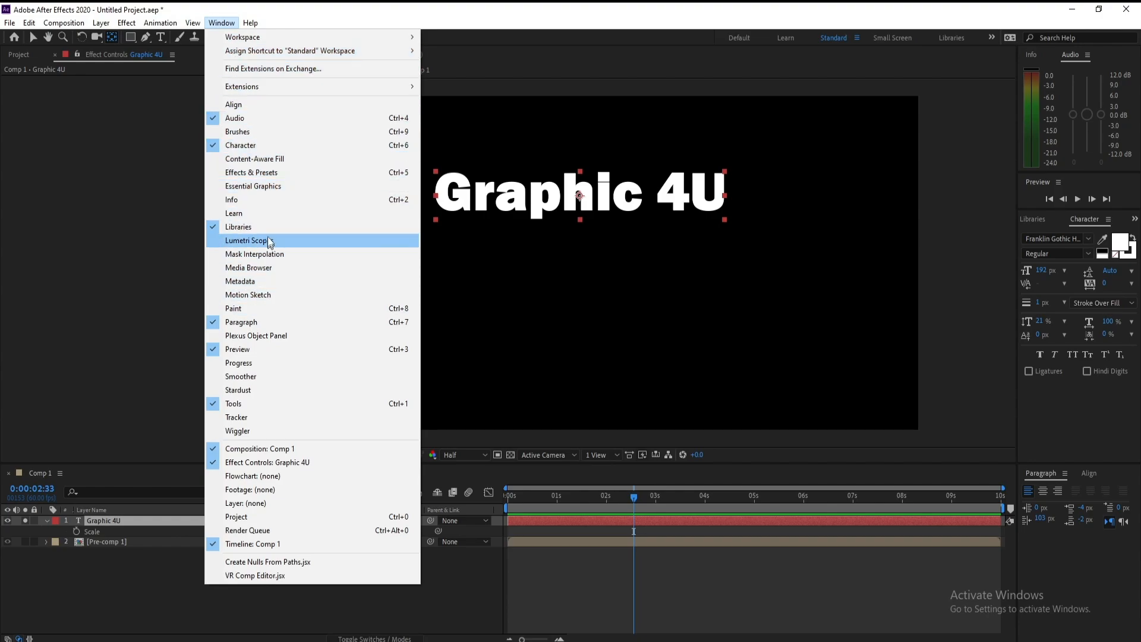
{"action": "left_click", "coordinate": [259, 104]}
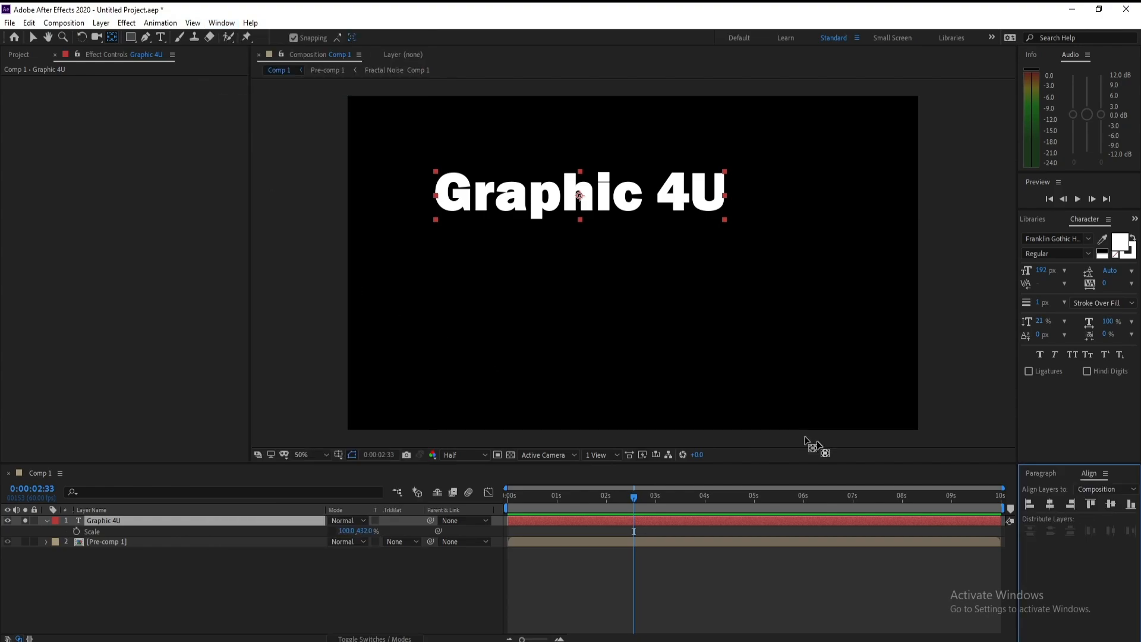
{"action": "left_click", "coordinate": [1048, 504]}
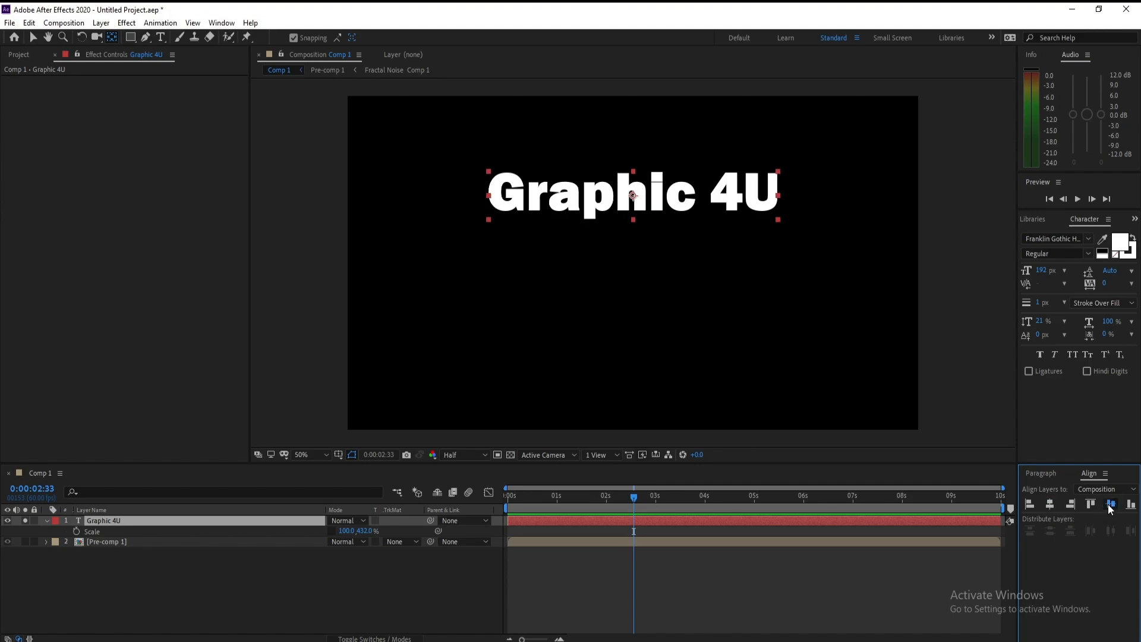
{"action": "left_click", "coordinate": [1109, 504]}
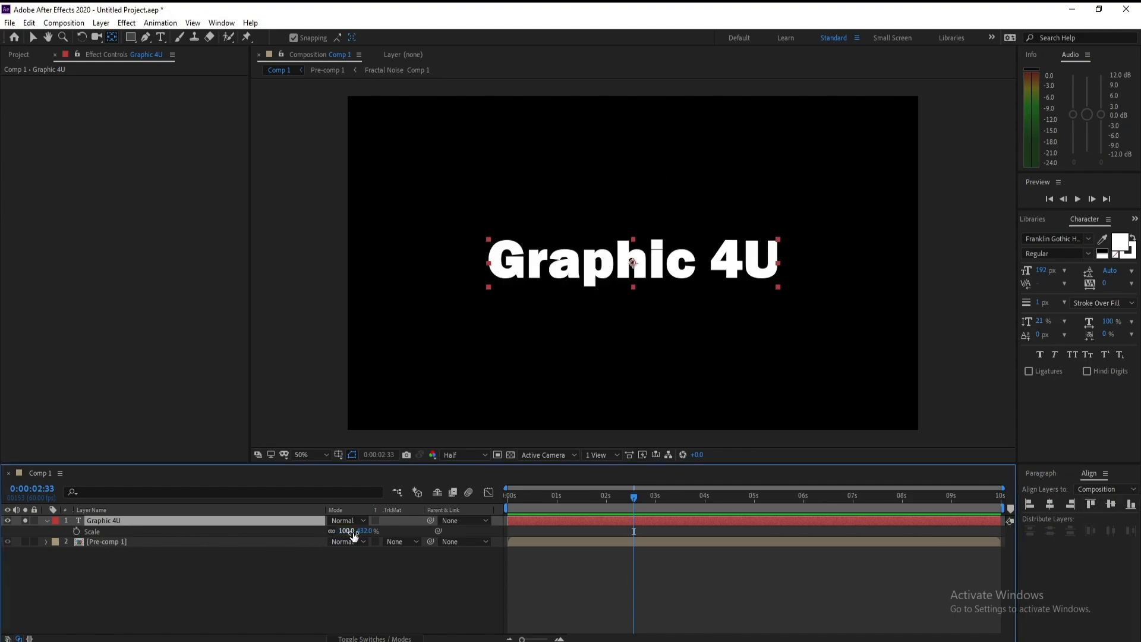
Step: Scale the text up to 182.0, 786.2% and turn off the text layer's solo
{"action": "left_click_drag", "start_coordinate": [346, 531], "coordinate": [399, 539]}
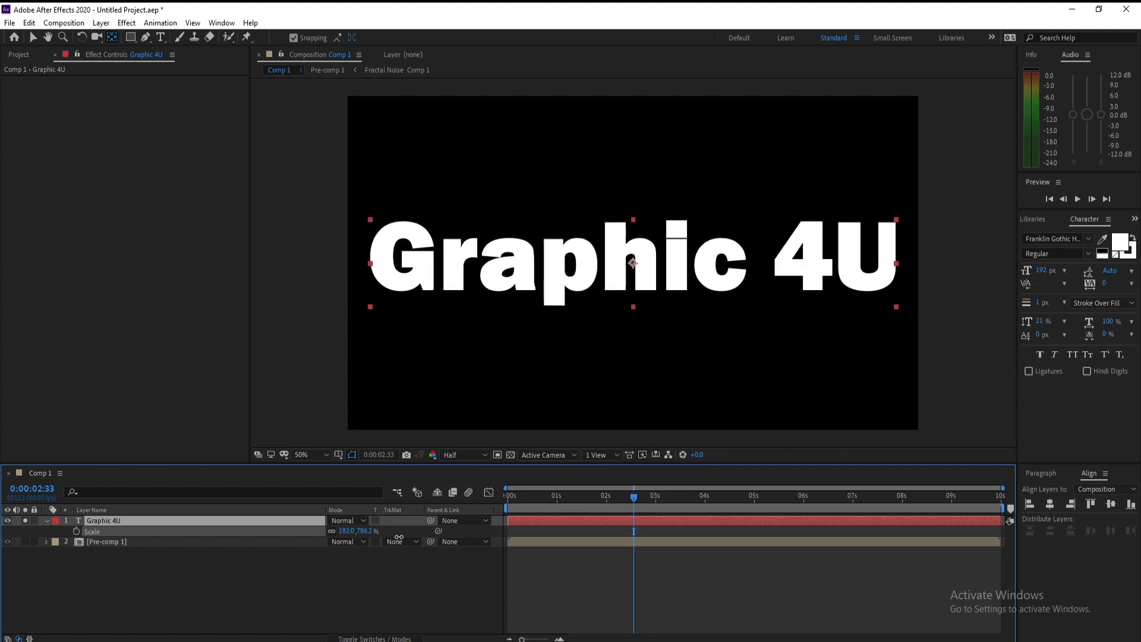
{"action": "left_click", "coordinate": [180, 520]}
{"action": "left_click", "coordinate": [45, 520]}
{"action": "left_click", "coordinate": [25, 520]}
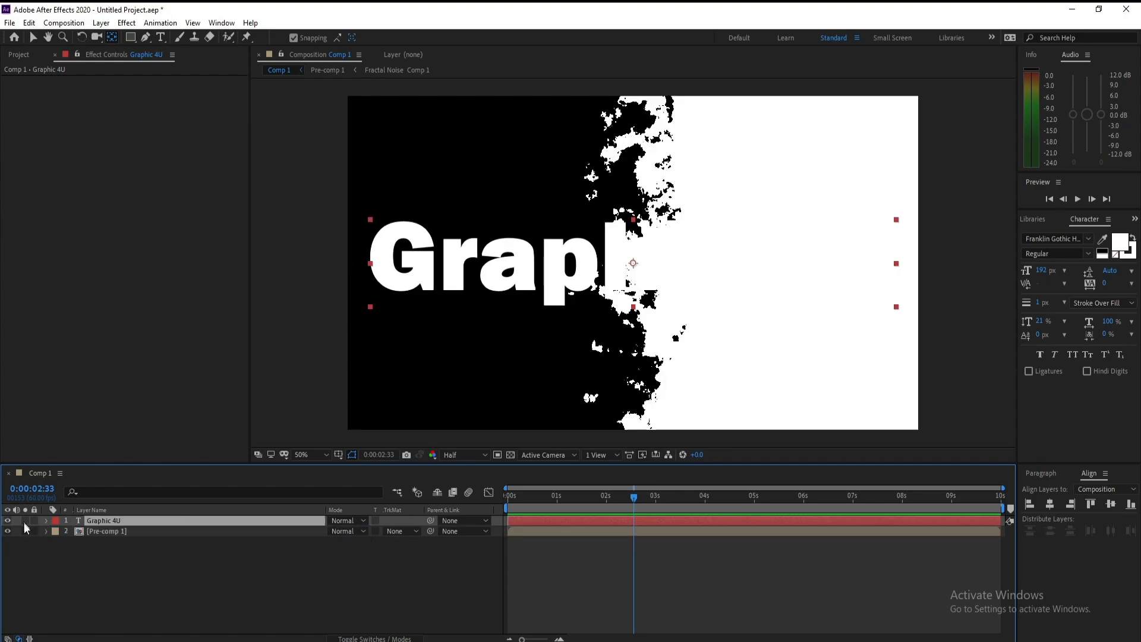
Step: Set Pre-comp 1's track matte to Luma Matte "Graphic 4U" and scrub through the reveal
{"action": "left_click", "coordinate": [108, 531]}
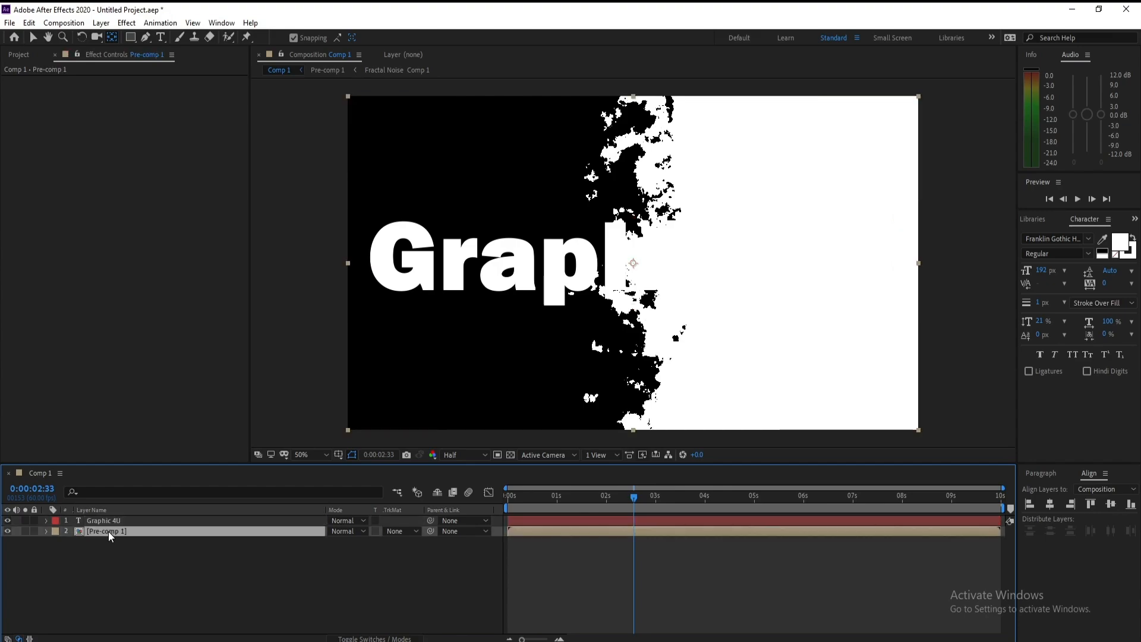
{"action": "left_click", "coordinate": [396, 532]}
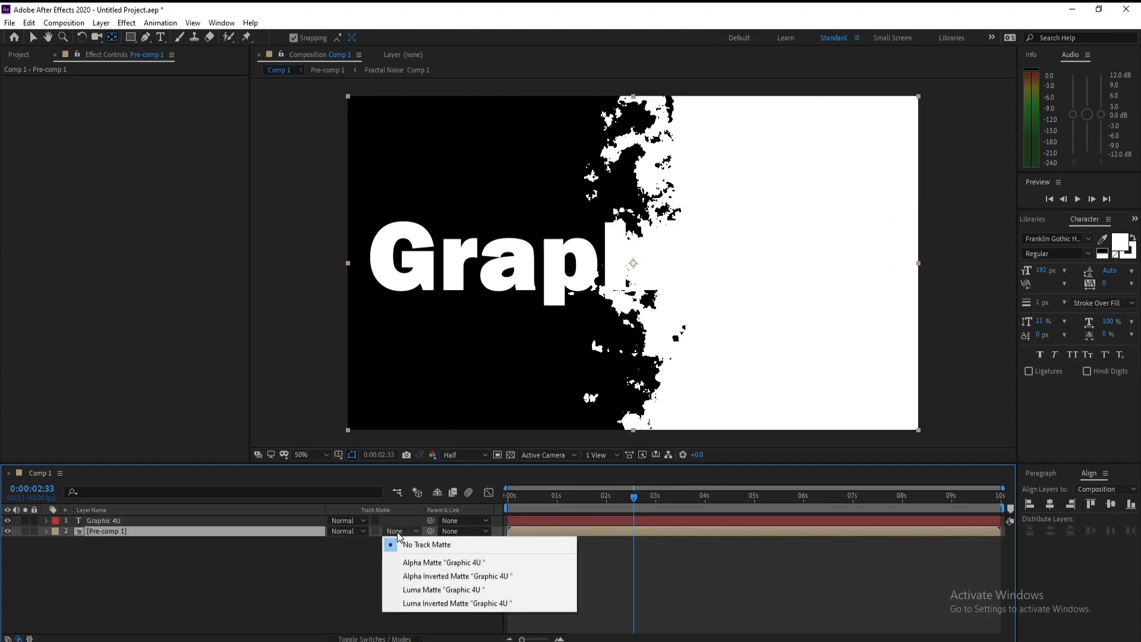
{"action": "left_click", "coordinate": [429, 591]}
{"action": "left_click_drag", "start_coordinate": [627, 503], "coordinate": [570, 517]}
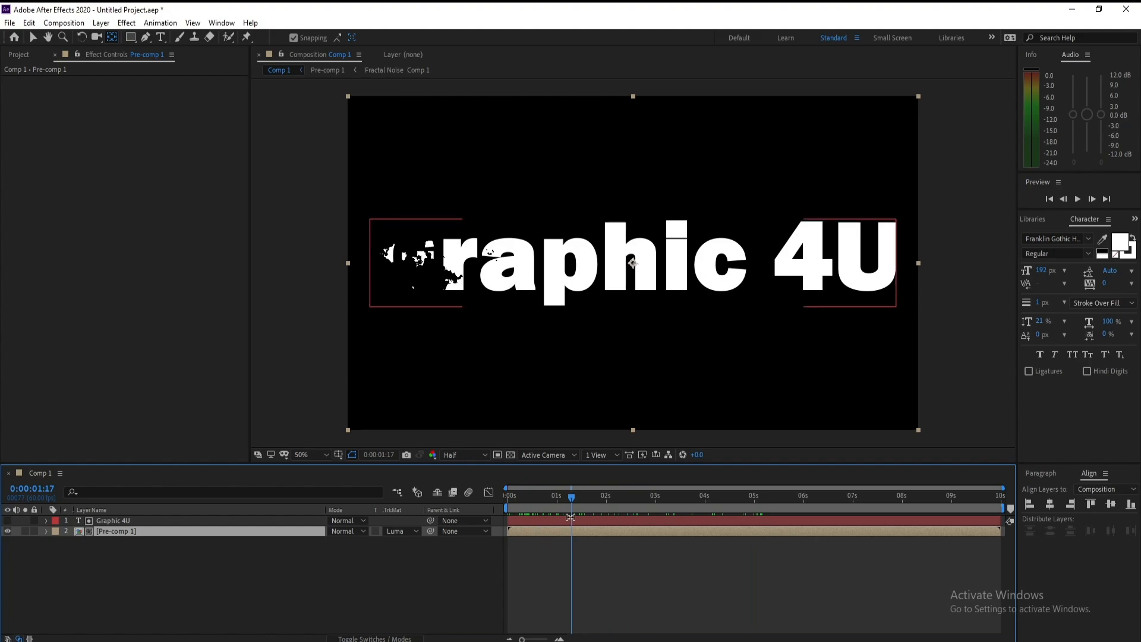